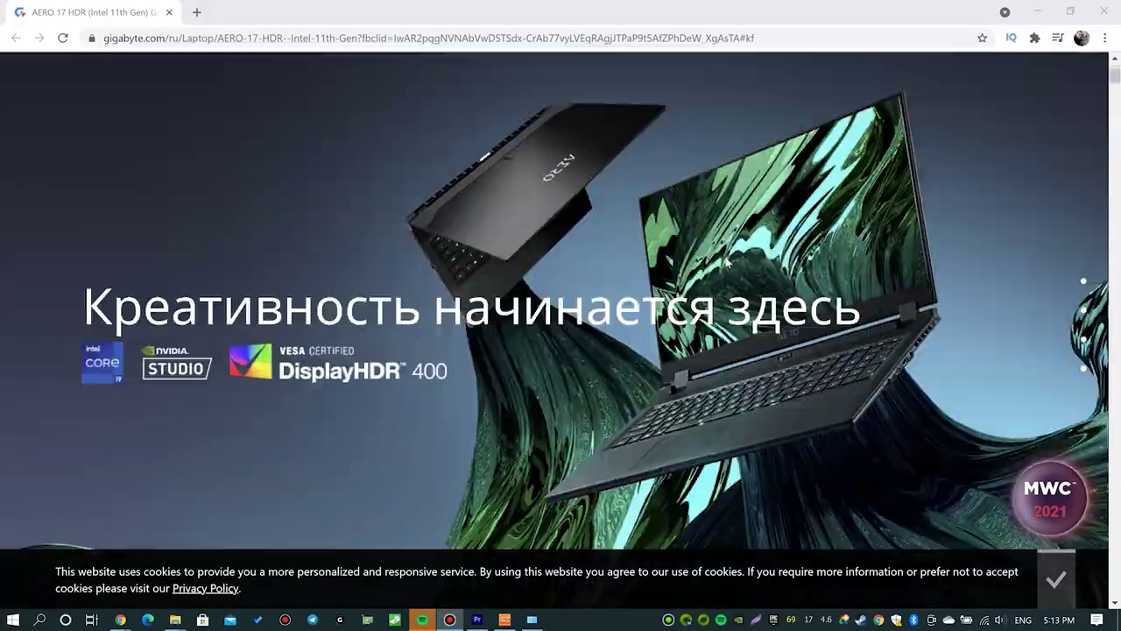
pyautogui.scroll(-5, 725, 256)
pyautogui.scroll(-5, 725, 256)
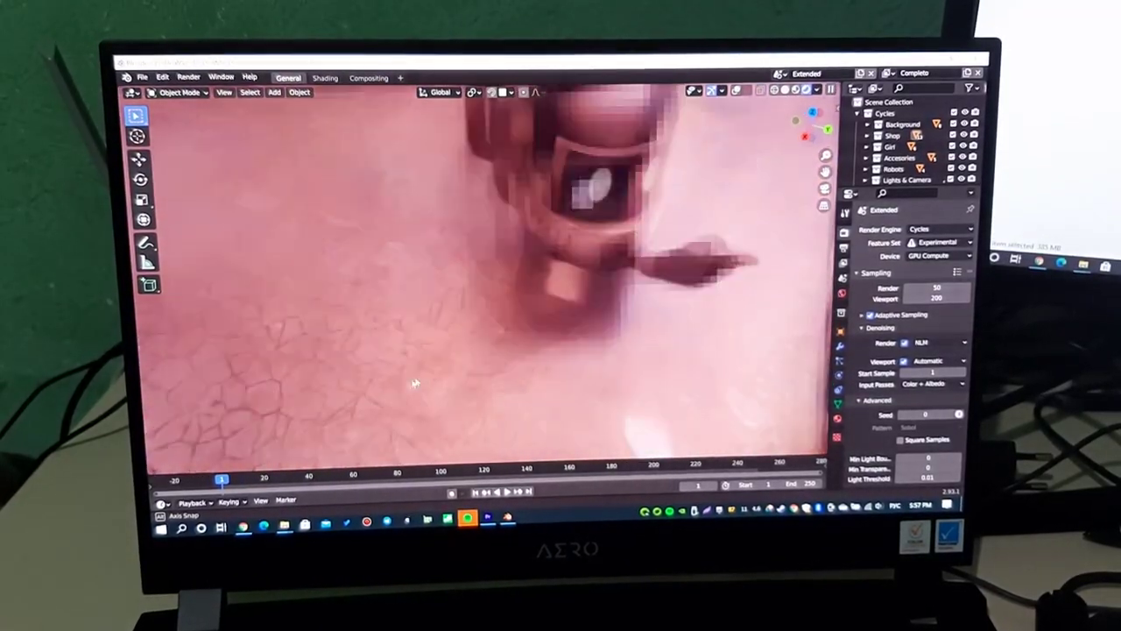
pyautogui.moveTo(415, 382); pyautogui.dragTo(447, 352, button='middle')
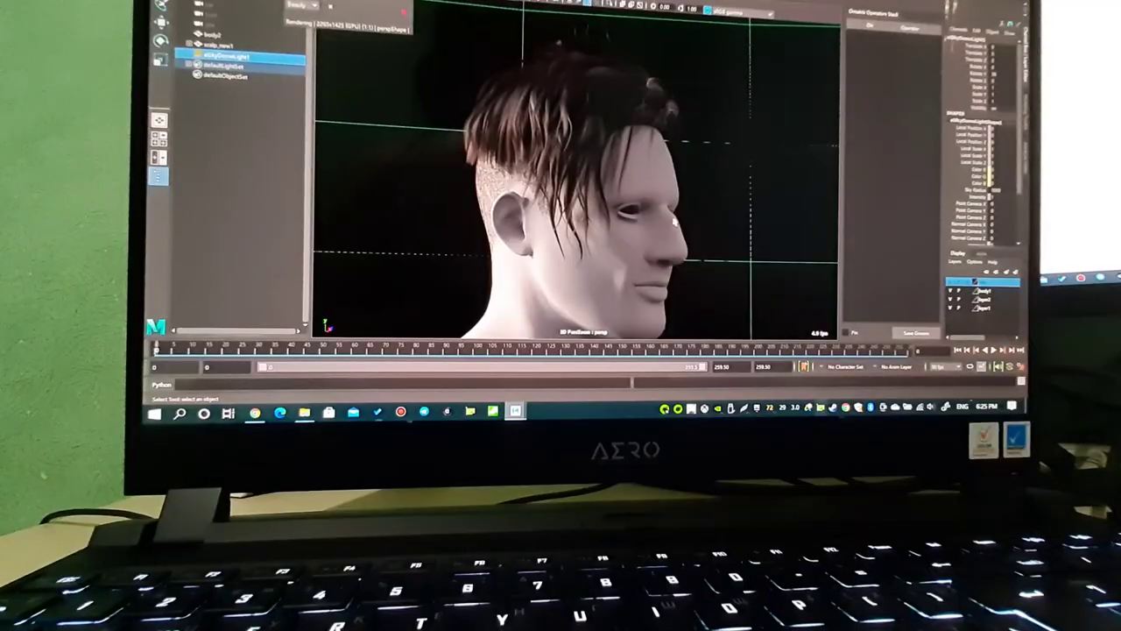
pyautogui.moveTo(725, 216)
pyautogui.keyDown('alt'); pyautogui.mouseDown()
pyautogui.moveTo(703, 217)
pyautogui.moveTo(706, 236)
pyautogui.moveTo(753, 237)
pyautogui.moveTo(726, 197)
pyautogui.mouseUp(); pyautogui.keyUp('alt')
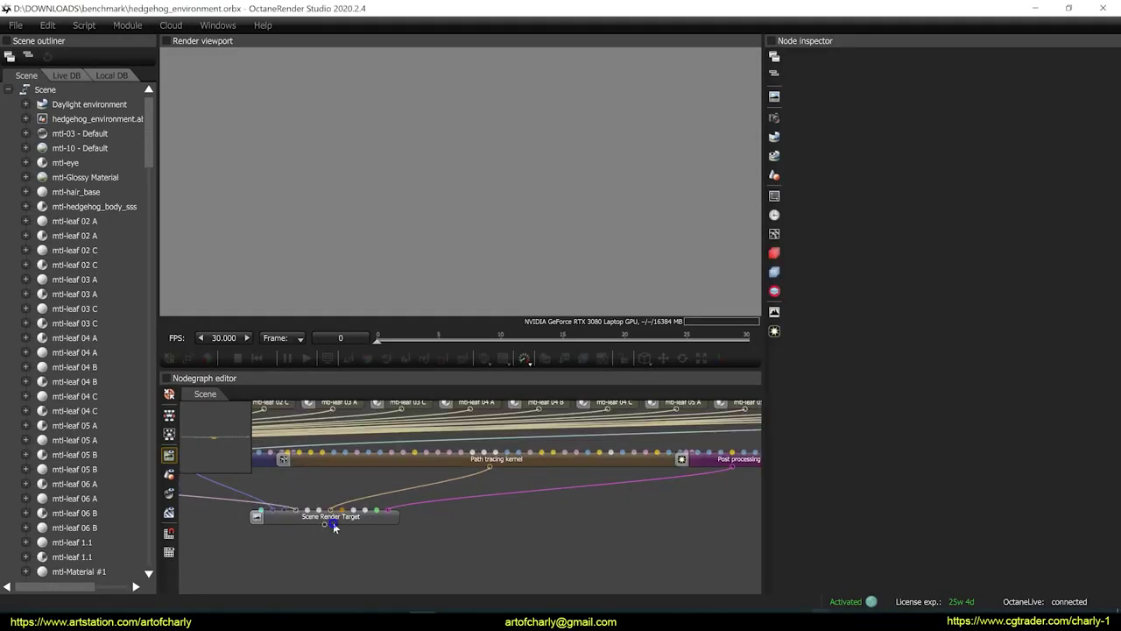
# Render the Scene Render Target and run the RTX performance test script on the hedgehog scene
pyautogui.rightClick(333, 522)
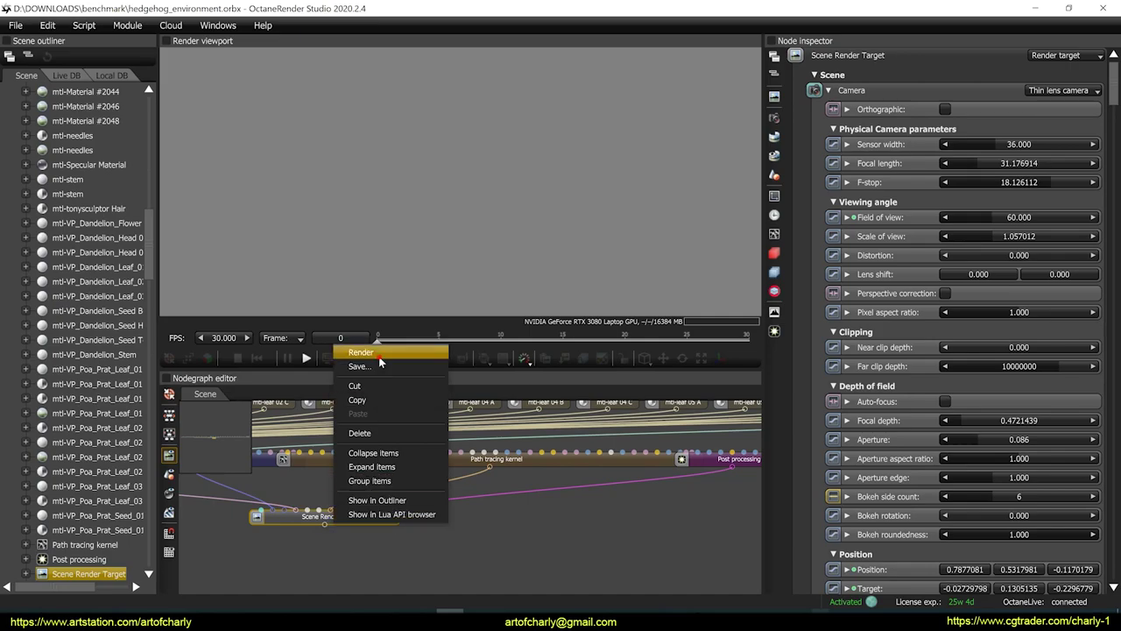
pyautogui.click(361, 352)
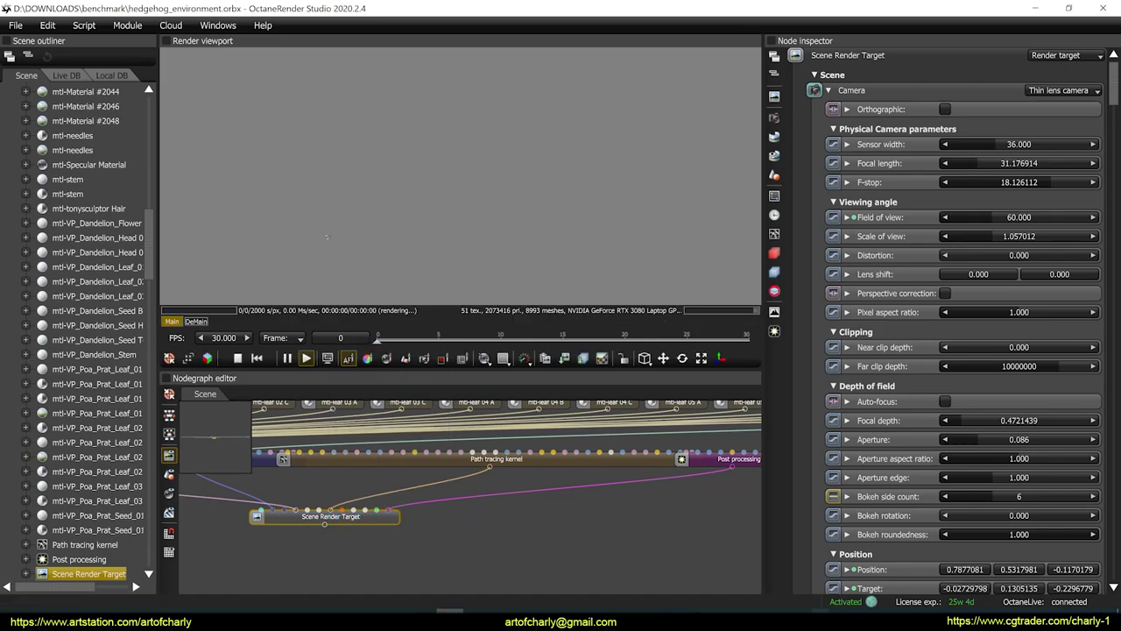
pyautogui.click(84, 24)
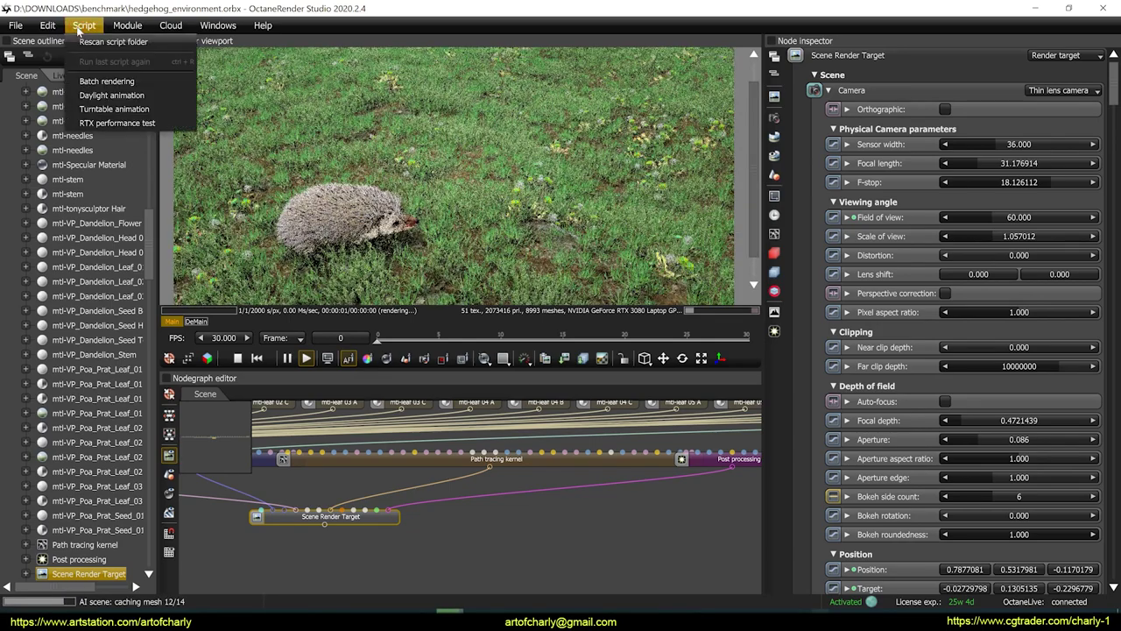
pyautogui.click(136, 123)
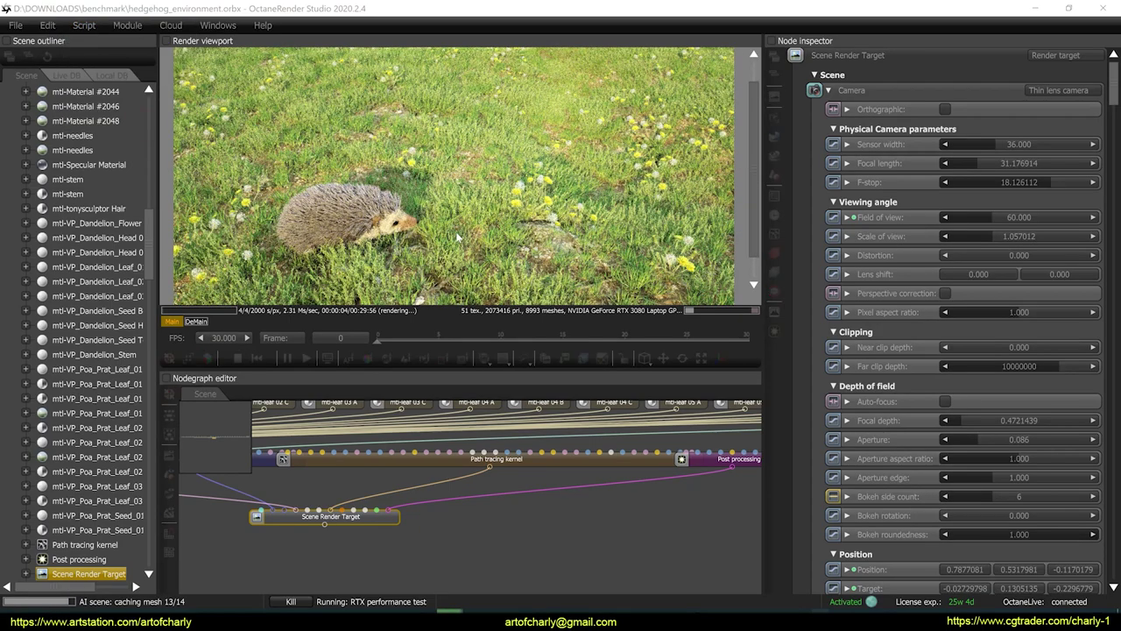
pyautogui.moveTo(511, 242); pyautogui.dragTo(507, 173)
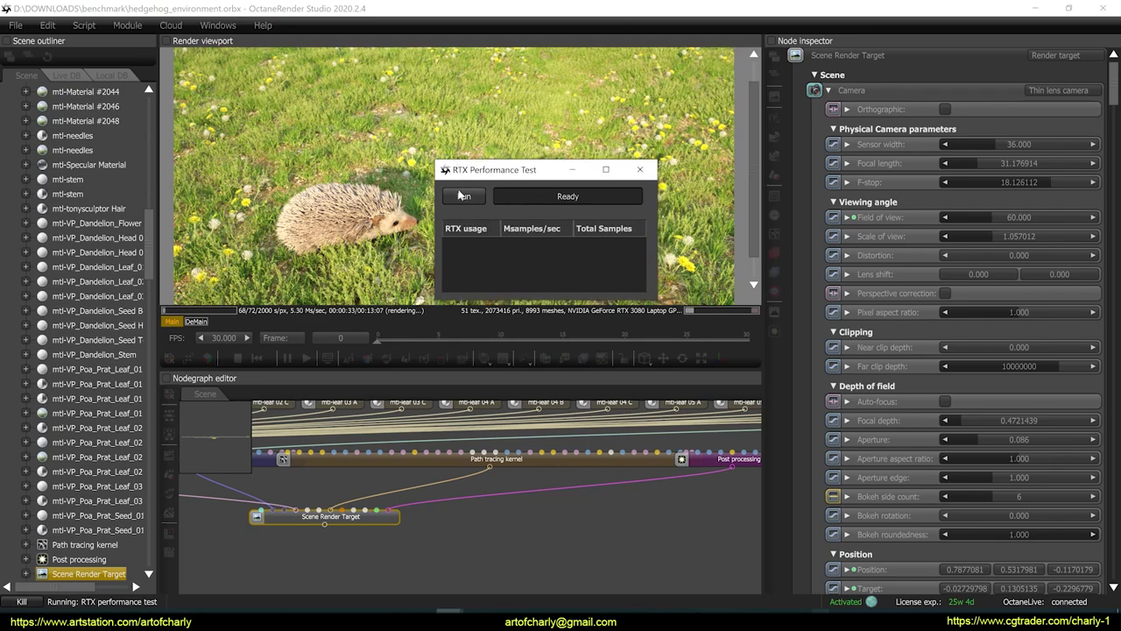
pyautogui.click(460, 193)
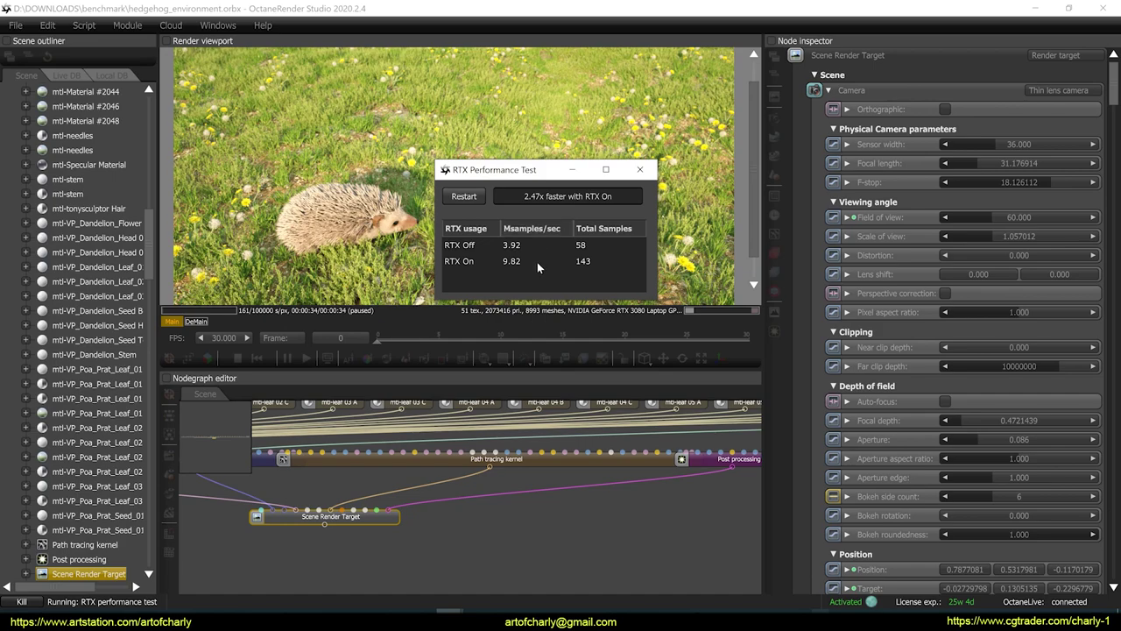
# Enable RTX acceleration in the device preferences and render the Scene Render Target again
pyautogui.rightClick(357, 519)
pyautogui.click(16, 24)
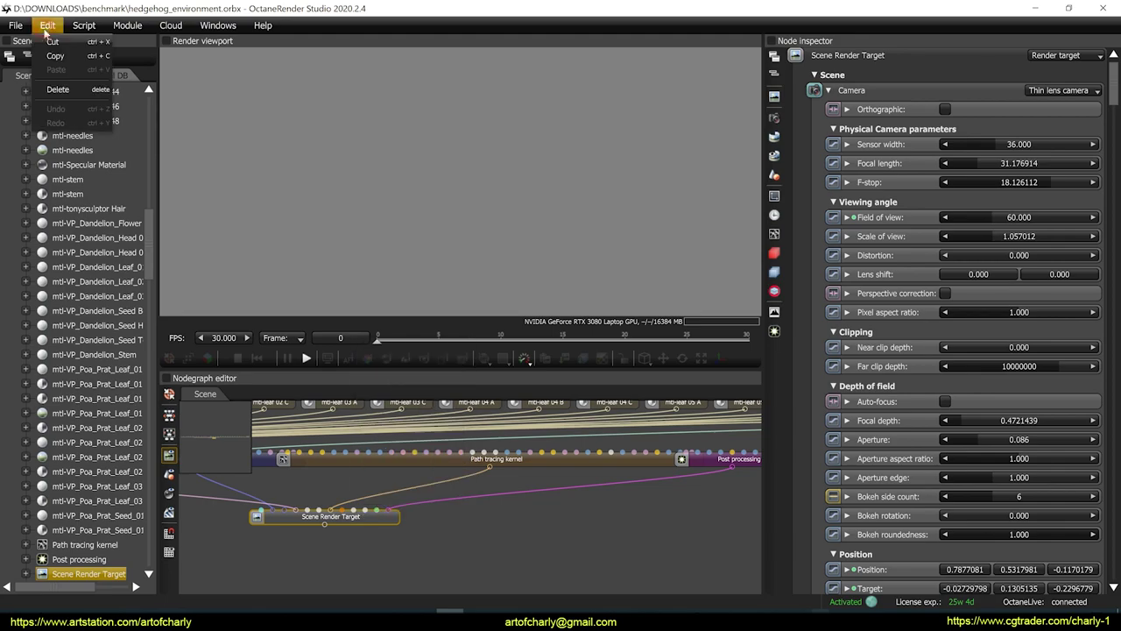
pyautogui.click(51, 214)
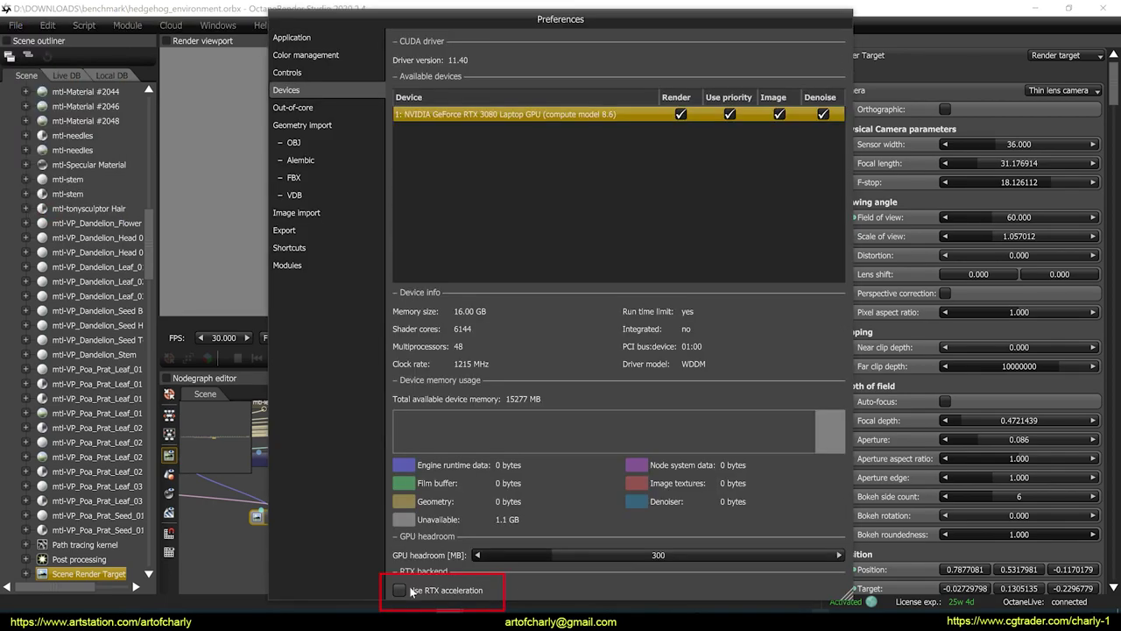
pyautogui.moveTo(549, 23); pyautogui.dragTo(535, 14)
pyautogui.press('Escape')
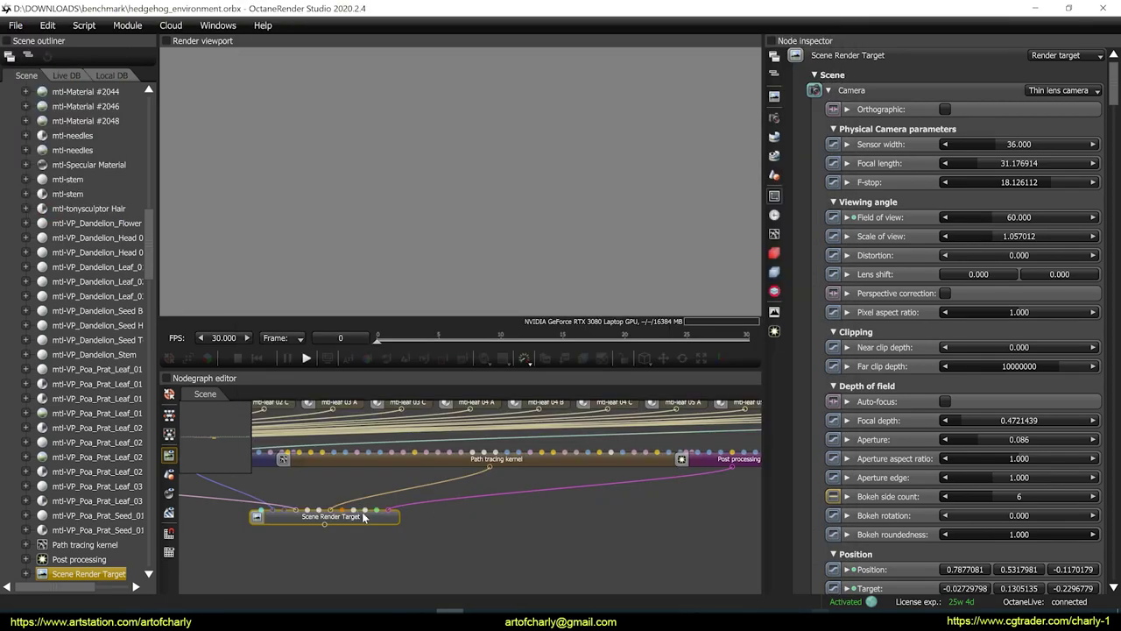
pyautogui.rightClick(367, 520)
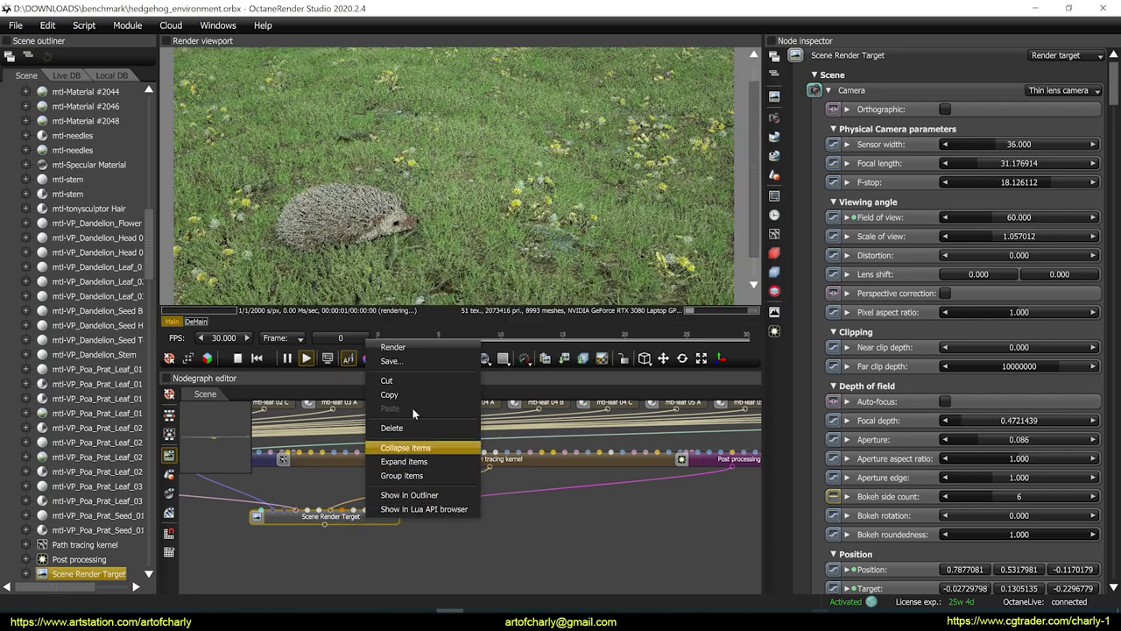
pyautogui.click(409, 352)
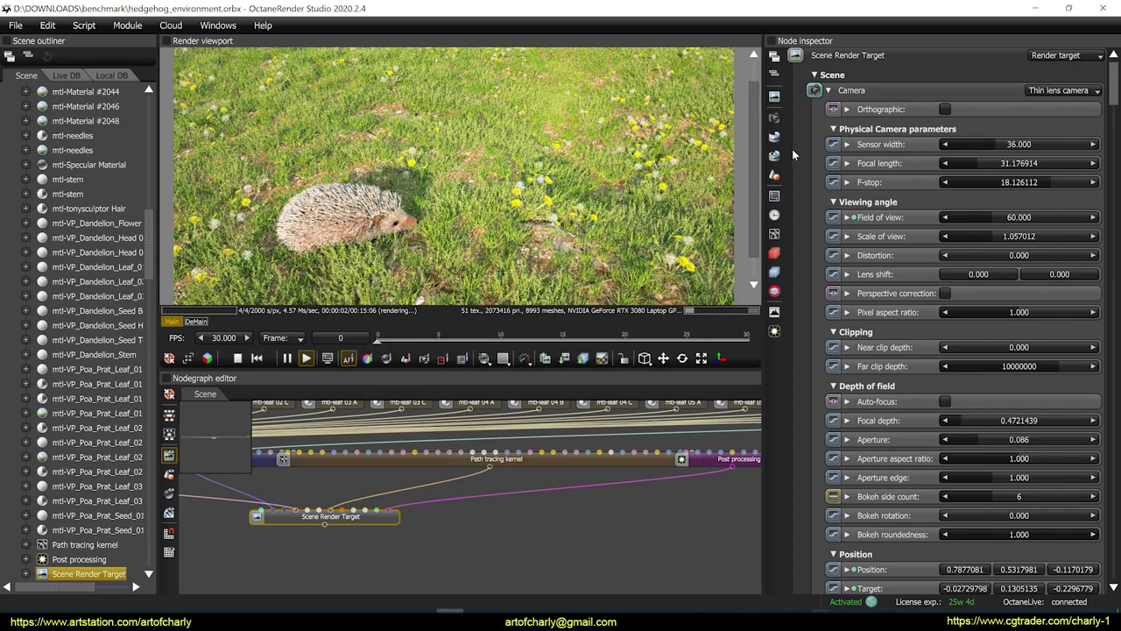
# Set the path tracing kernel's maximum samples to 400 for the hedgehog render
pyautogui.click(774, 234)
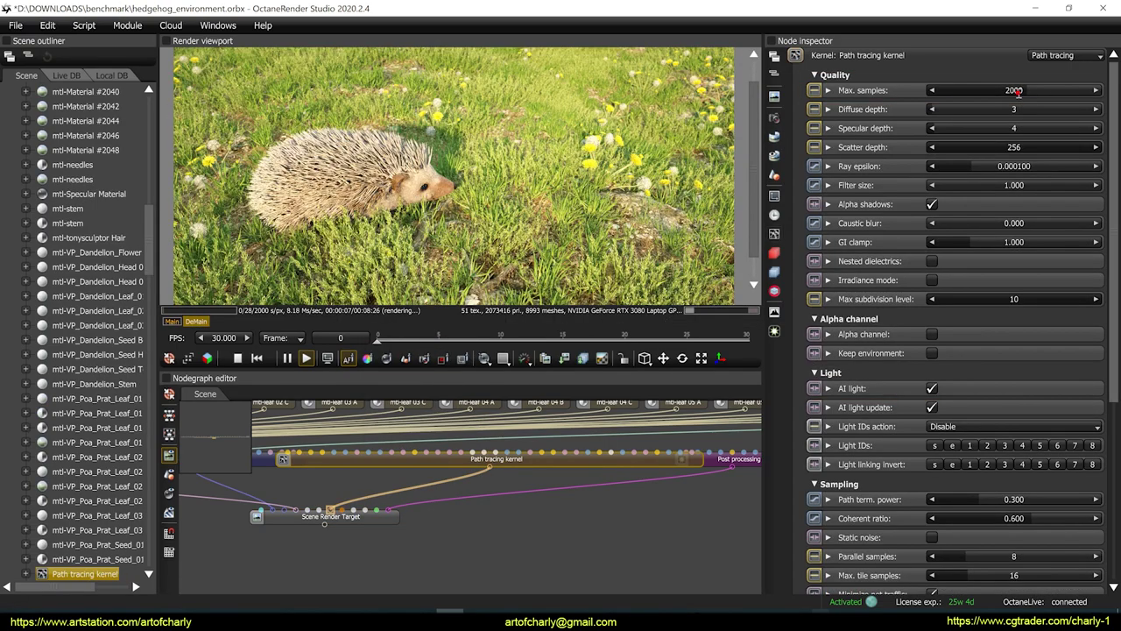
pyautogui.doubleClick(1016, 91)
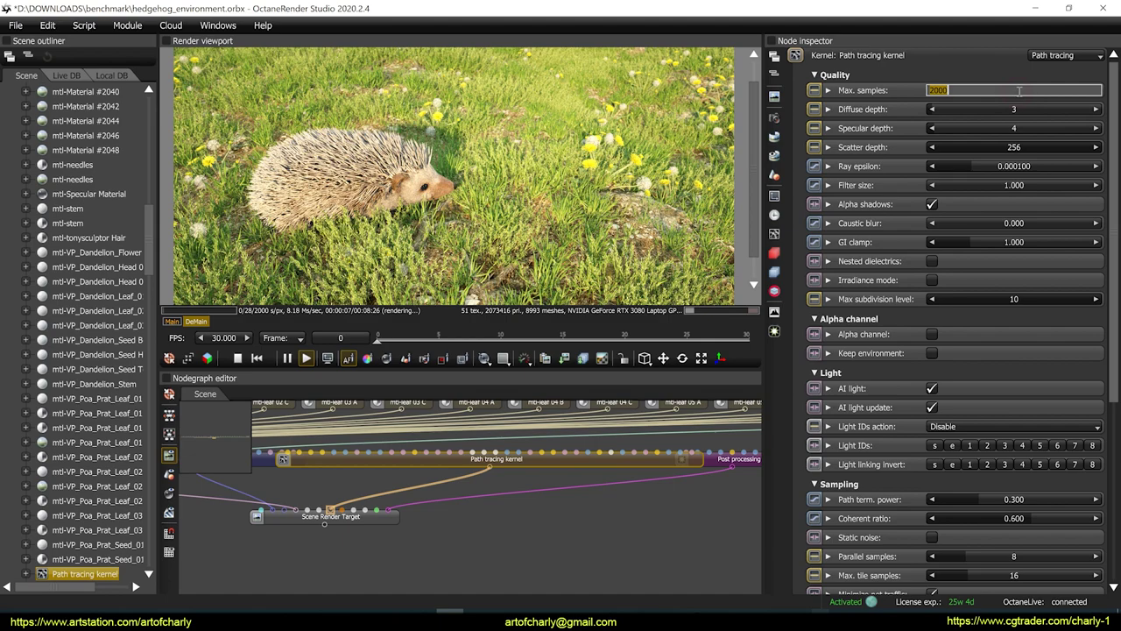
pyautogui.press('Return')
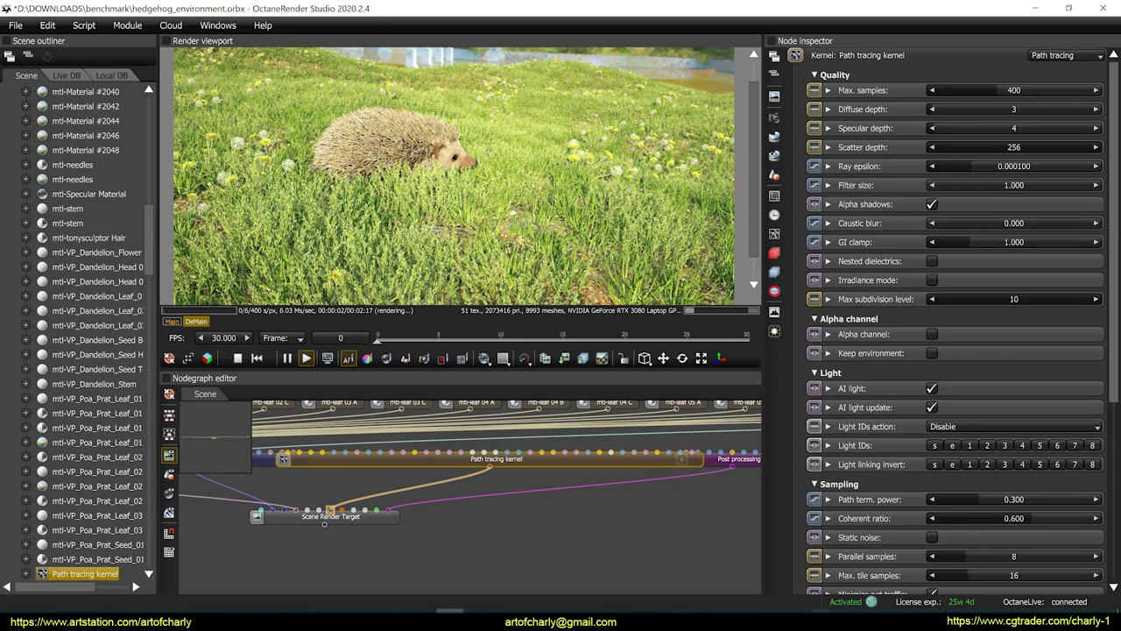
pyautogui.scroll(3, 453, 176)
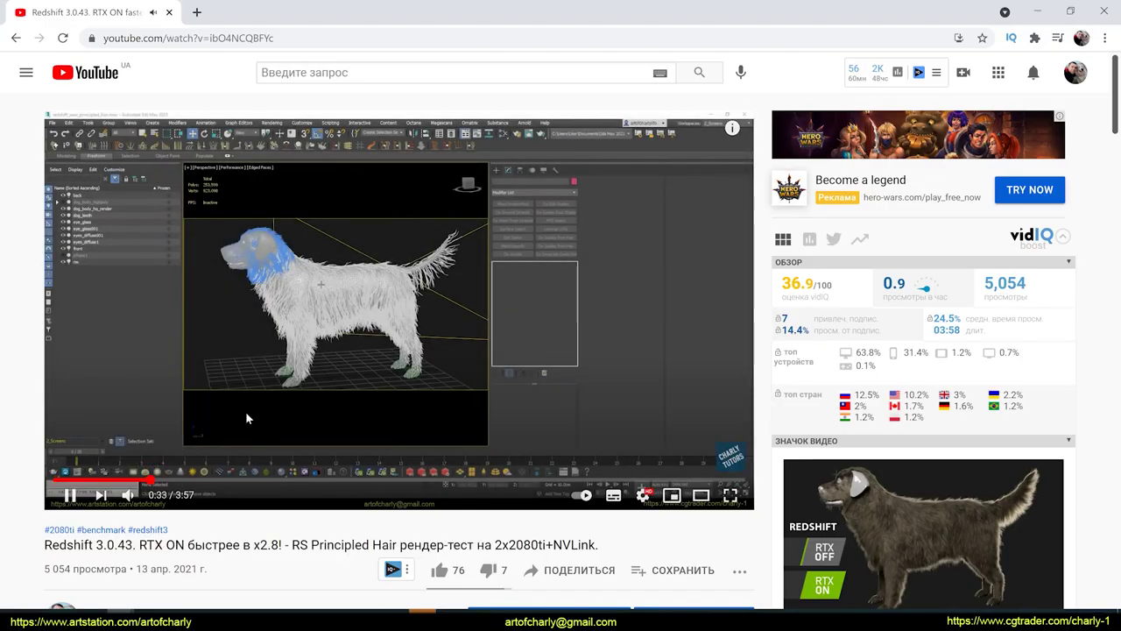
# Skim the Redshift 3.0.43 hair render test video on YouTube for its RTX on and off comparison
pyautogui.click(386, 480)
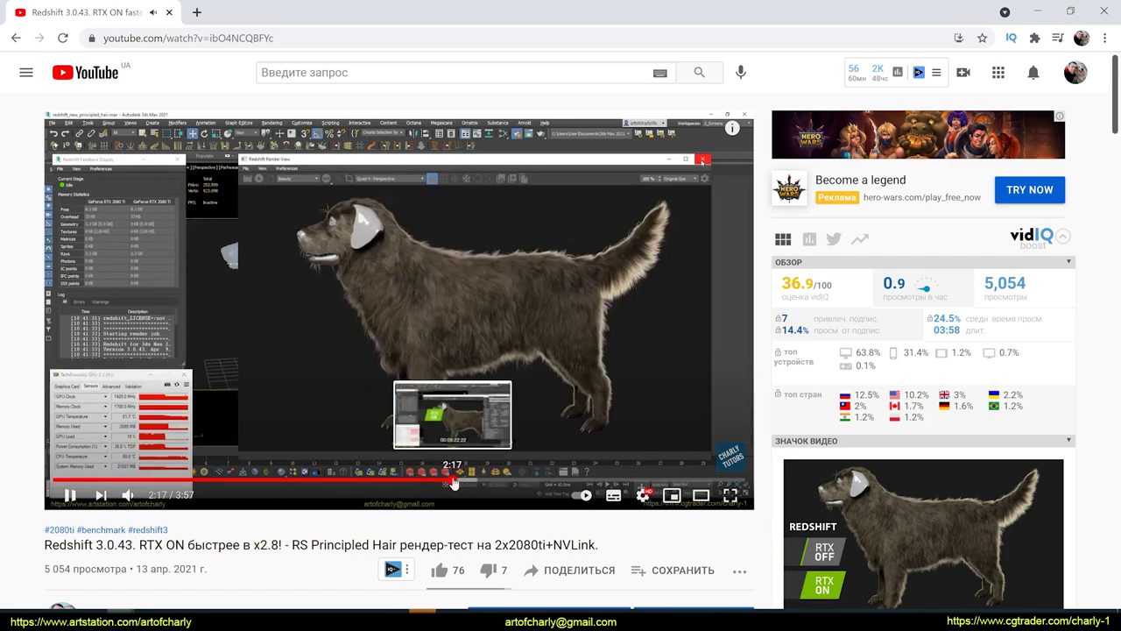
pyautogui.click(454, 480)
pyautogui.click(499, 480)
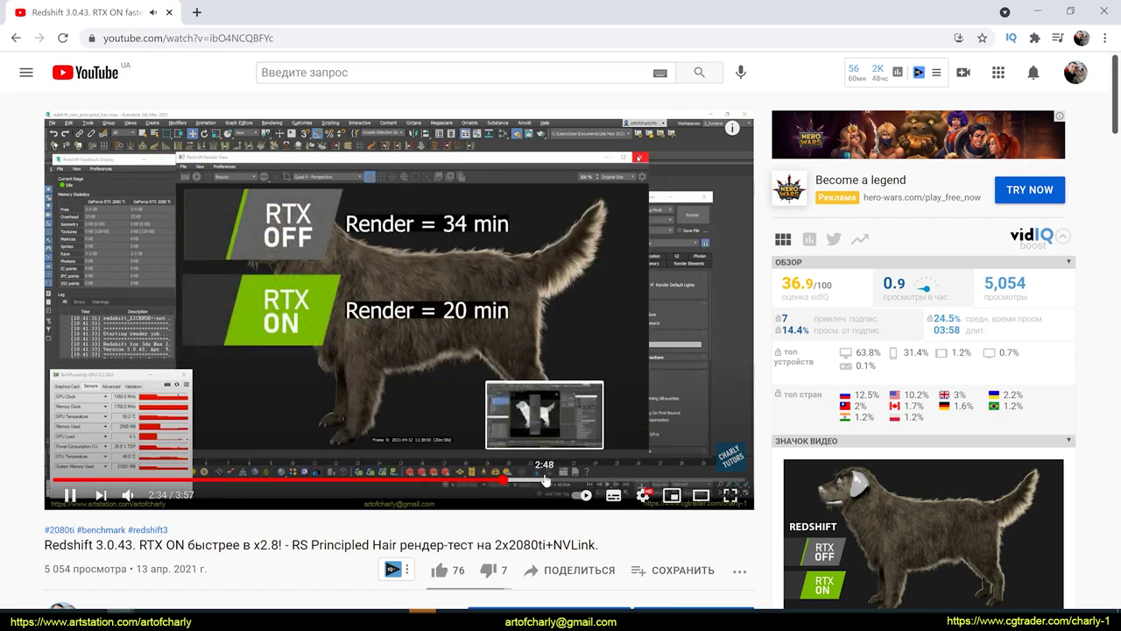
pyautogui.click(545, 480)
pyautogui.click(584, 480)
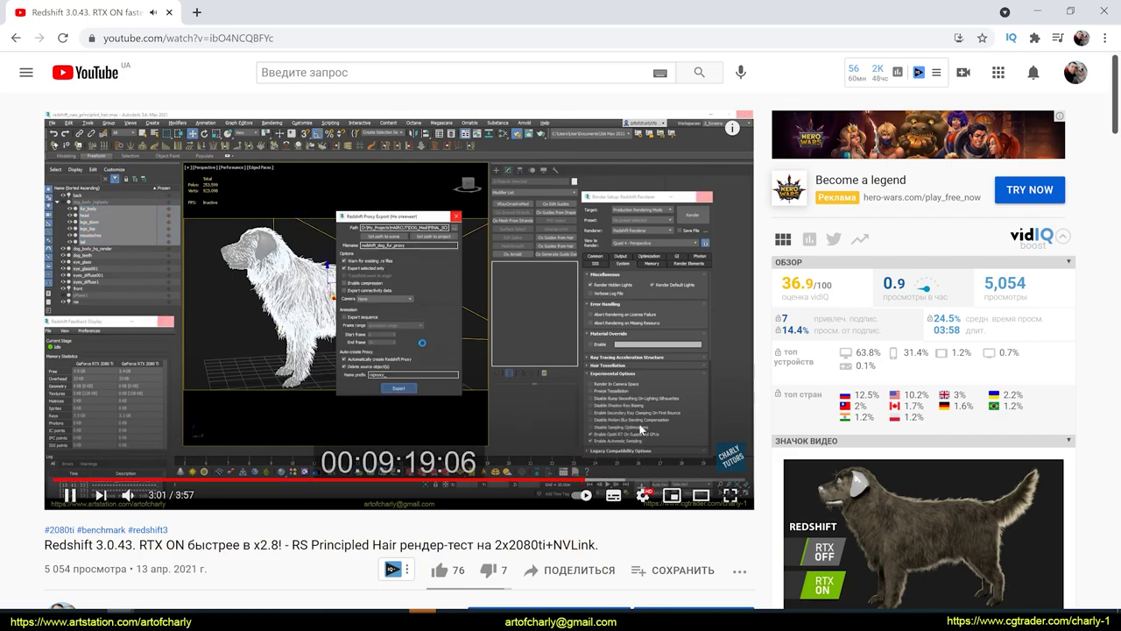
# Expand the video's description and read the precache and render times with RTX off and on
pyautogui.scroll(-6, 79, 194)
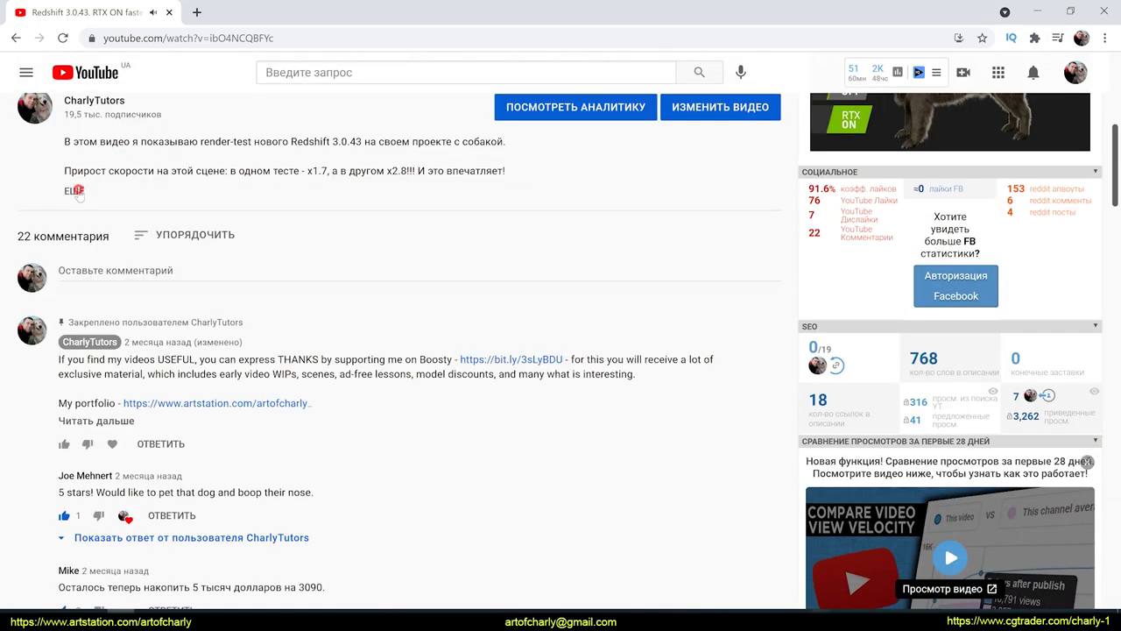
pyautogui.click(75, 191)
pyautogui.scroll(-8, 114, 215)
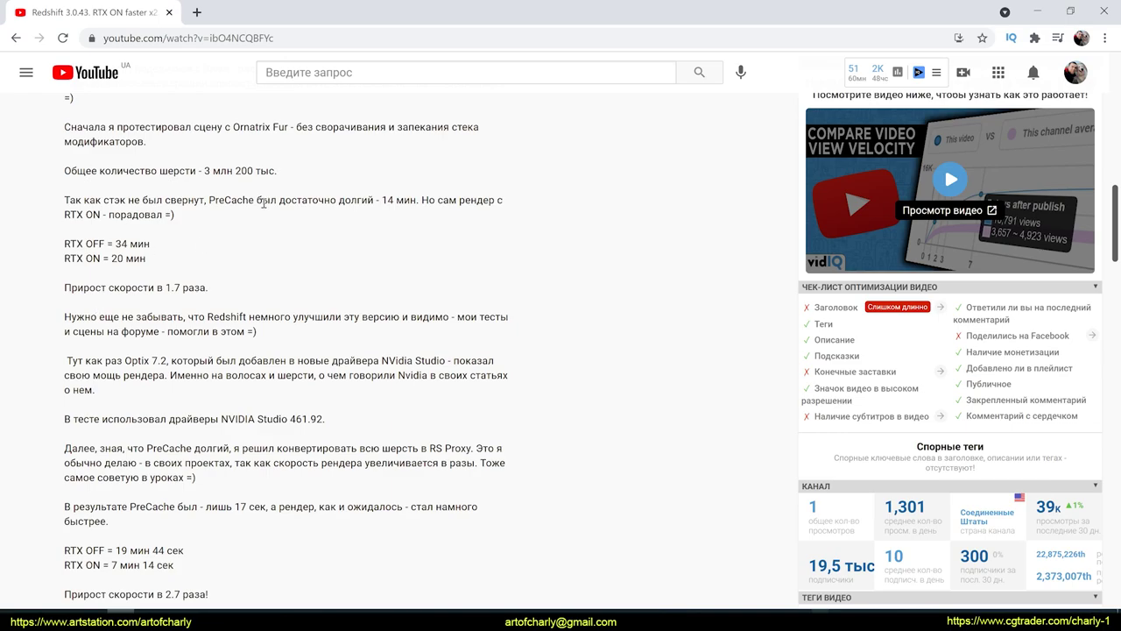
pyautogui.scroll(2, 225, 280)
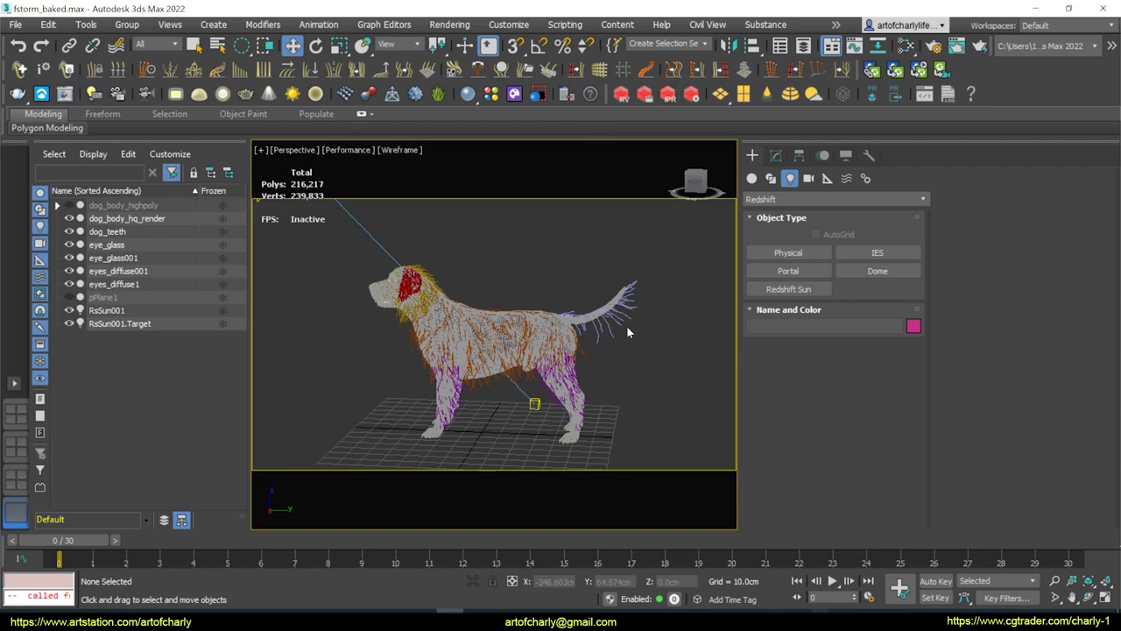
# Switch to 3ds Max, render the furry dog in the Redshift Render View beside the GPU sensor monitor, and frame its head
pyautogui.click(663, 97)
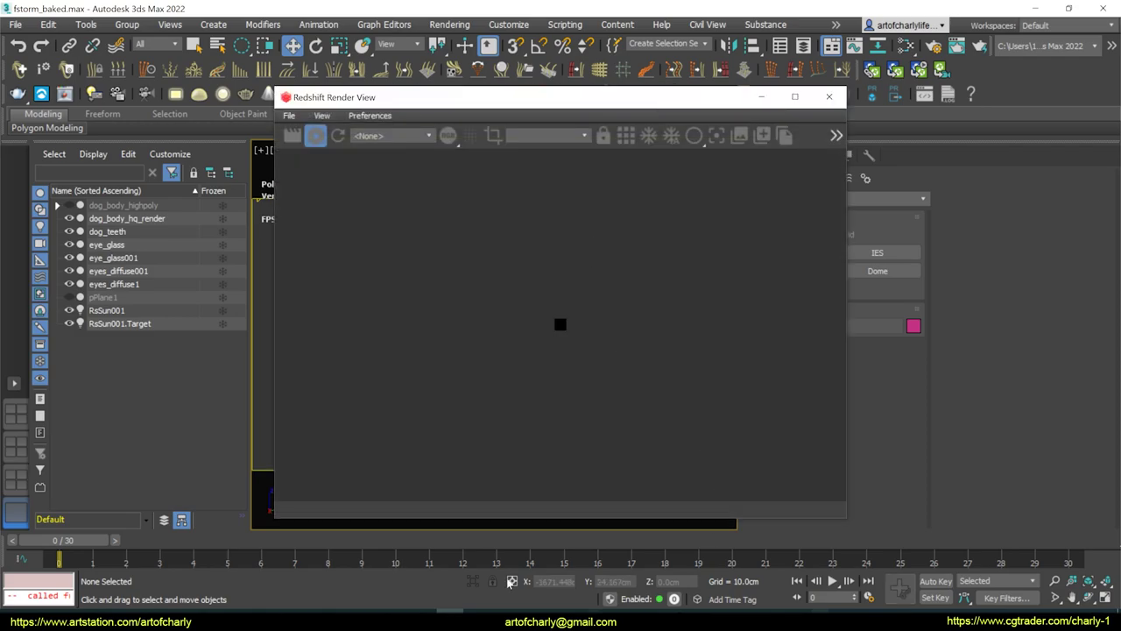
pyautogui.click(843, 620)
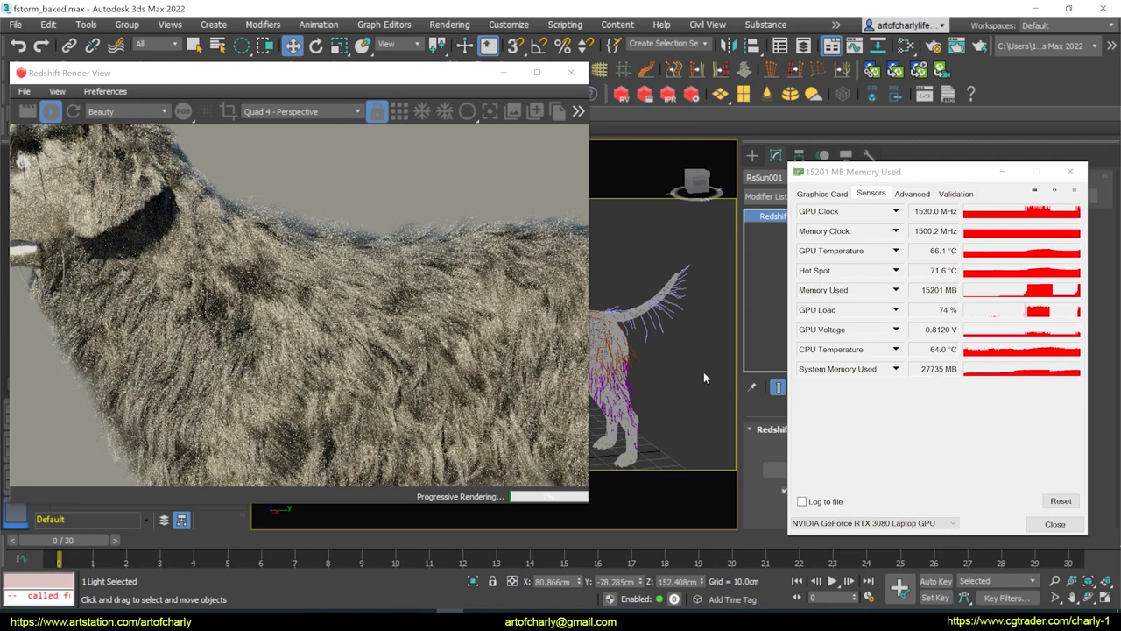
pyautogui.scroll(-3, 704, 373)
pyautogui.keyDown('alt'); pyautogui.moveTo(718, 390); pyautogui.dragTo(692, 368, button='middle'); pyautogui.keyUp('alt')
pyautogui.scroll(2, 683, 370)
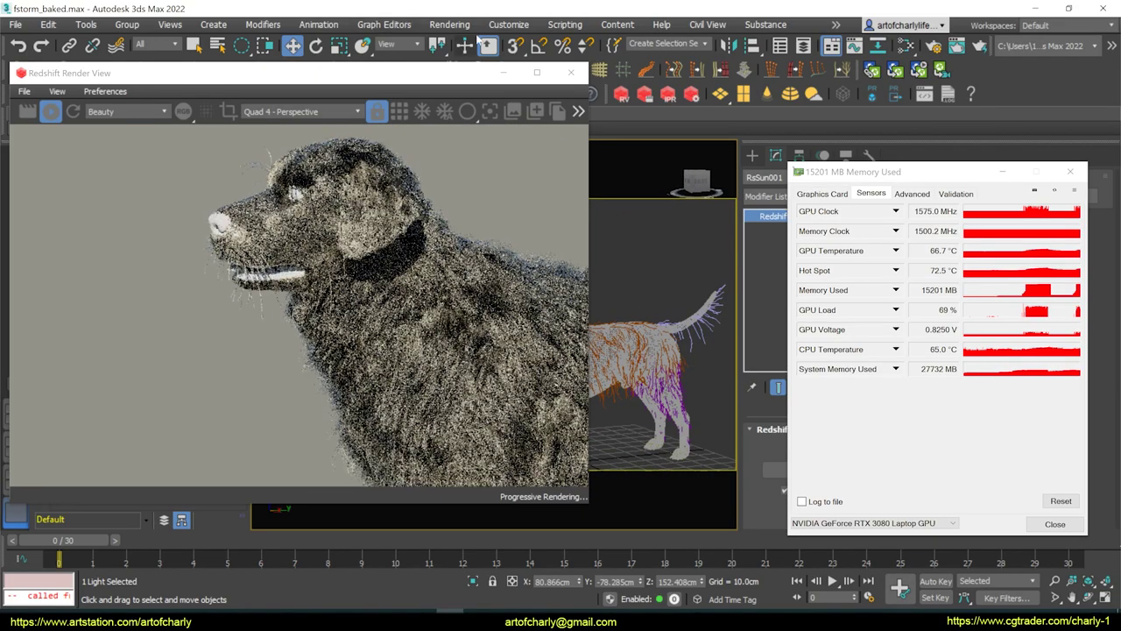
# Set the denoising engine to OptiX in the Redshift renderer's output settings
pyautogui.click(452, 26)
pyautogui.click(497, 101)
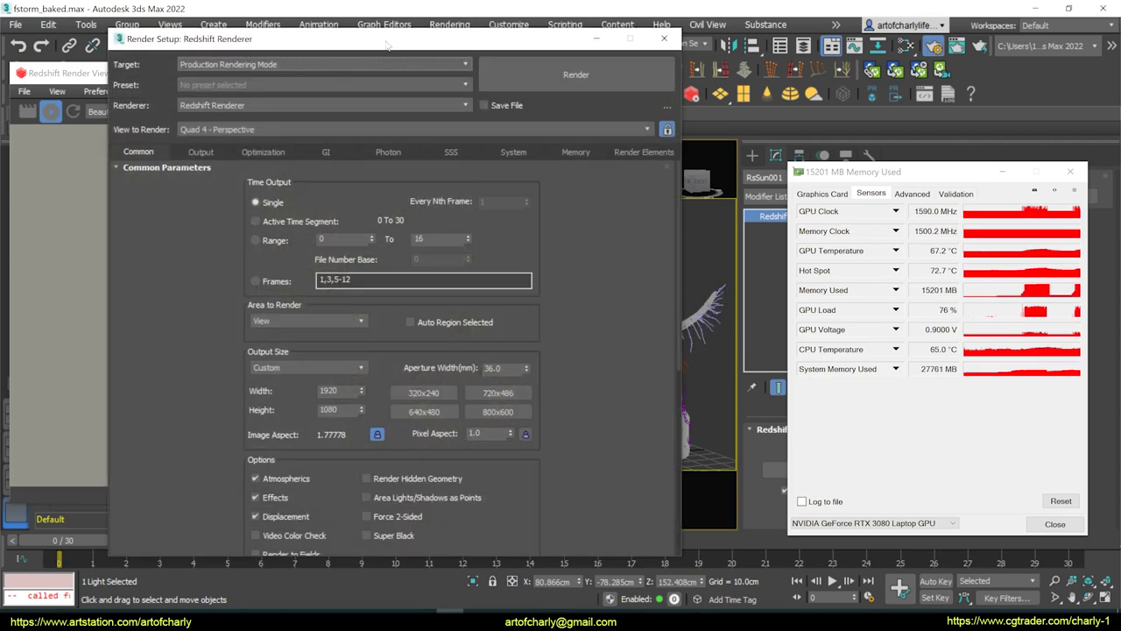
pyautogui.moveTo(386, 43); pyautogui.dragTo(568, 31)
pyautogui.click(389, 142)
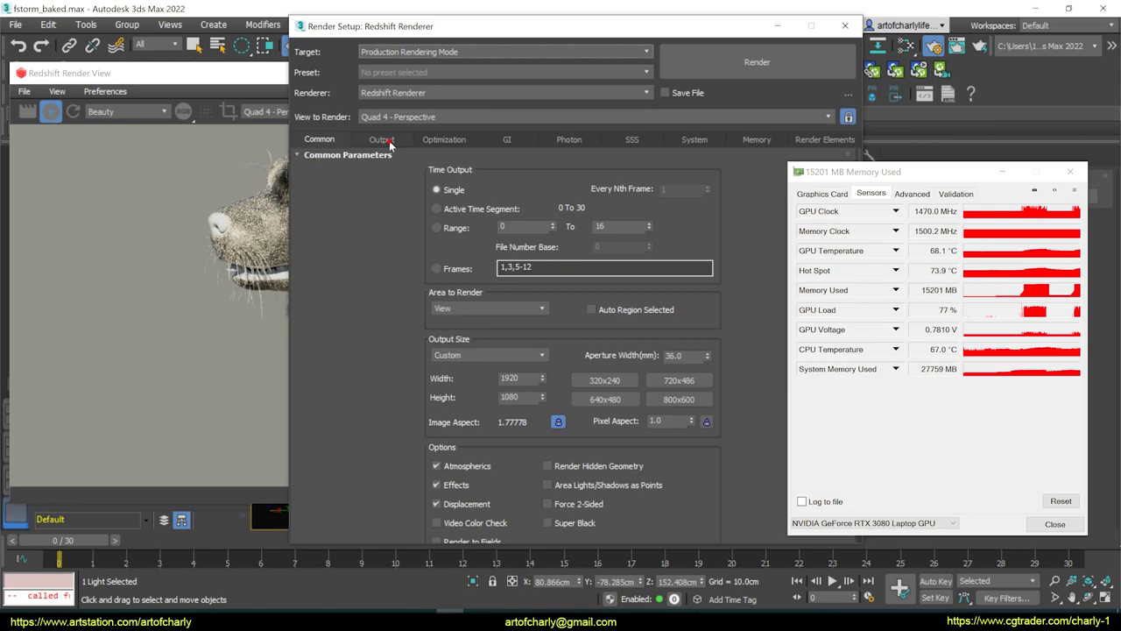
pyautogui.click(390, 143)
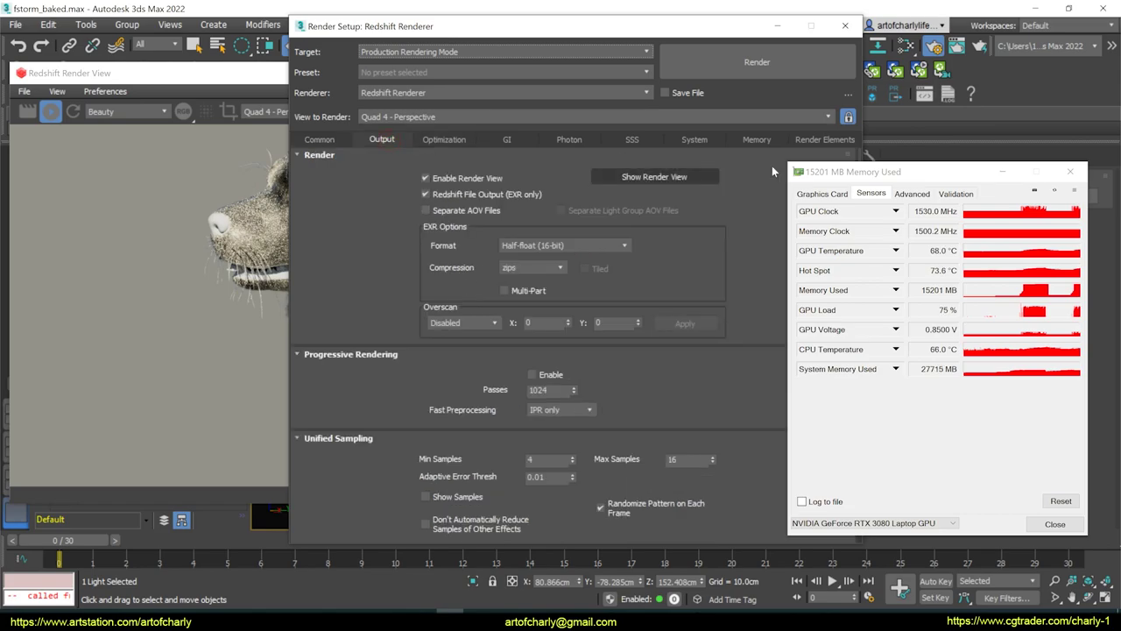
pyautogui.moveTo(878, 175); pyautogui.dragTo(925, 168)
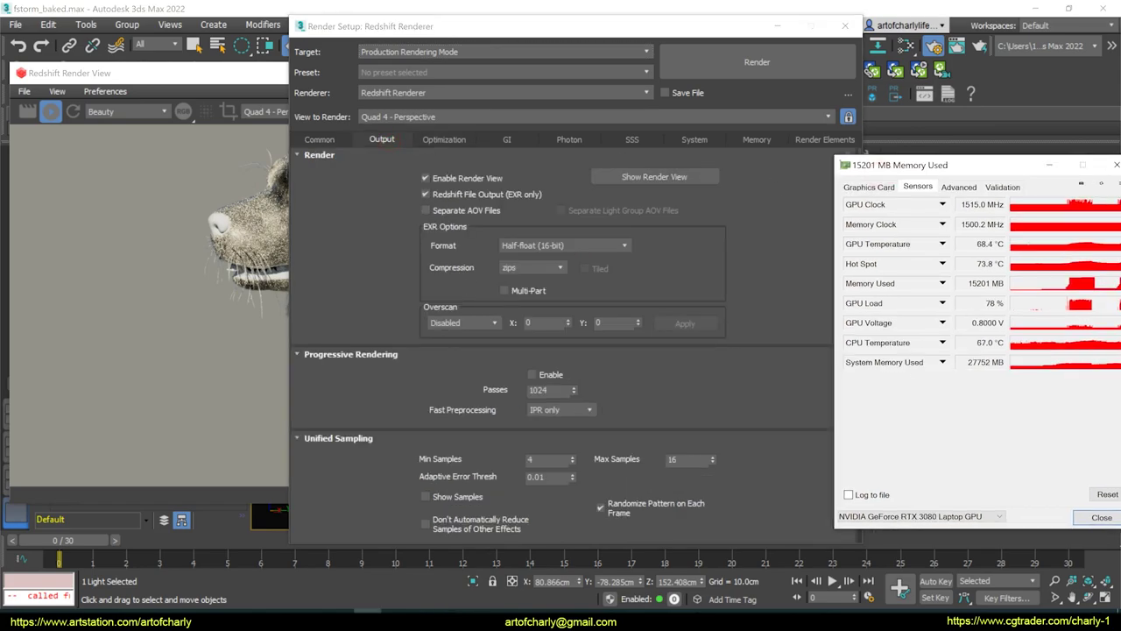
pyautogui.click(742, 290)
pyautogui.scroll(-4, 743, 290)
pyautogui.click(320, 504)
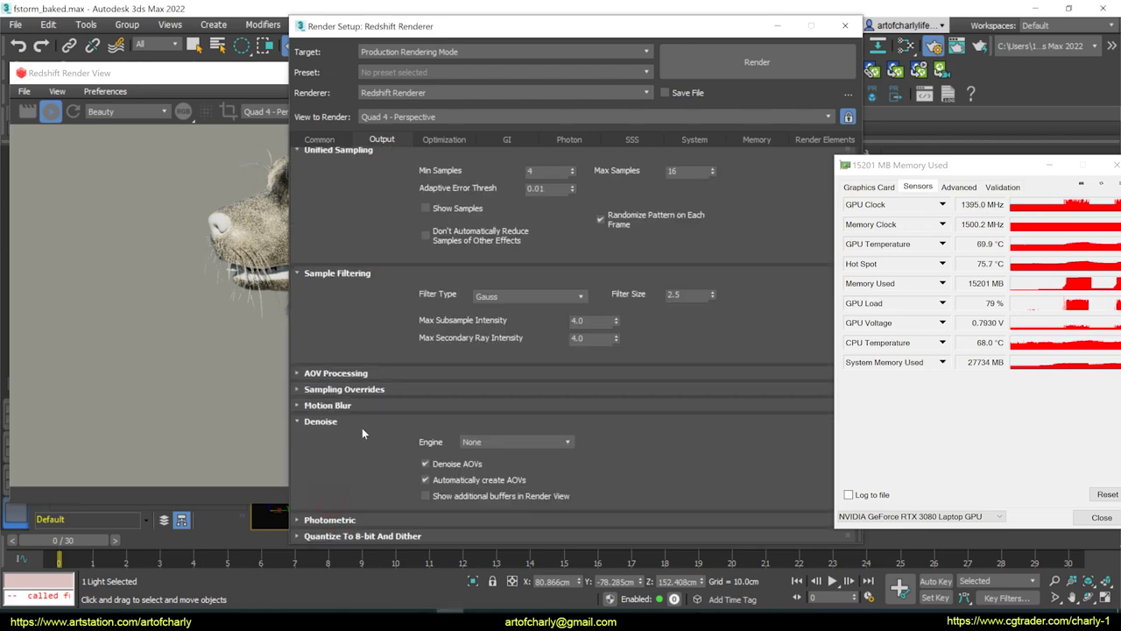
pyautogui.click(519, 442)
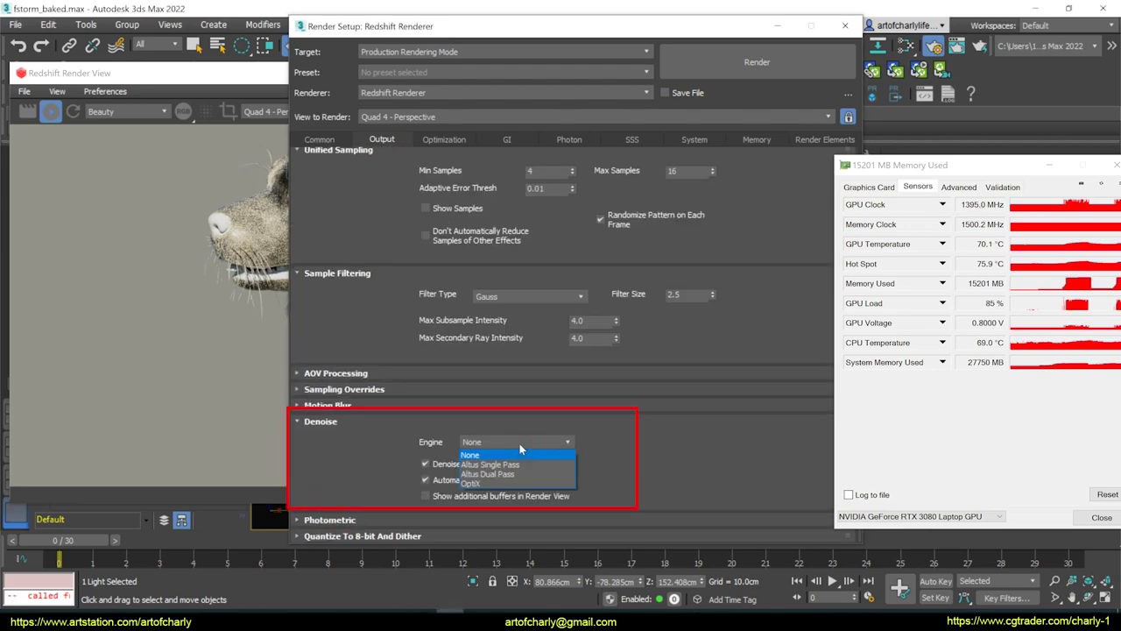
pyautogui.click(486, 483)
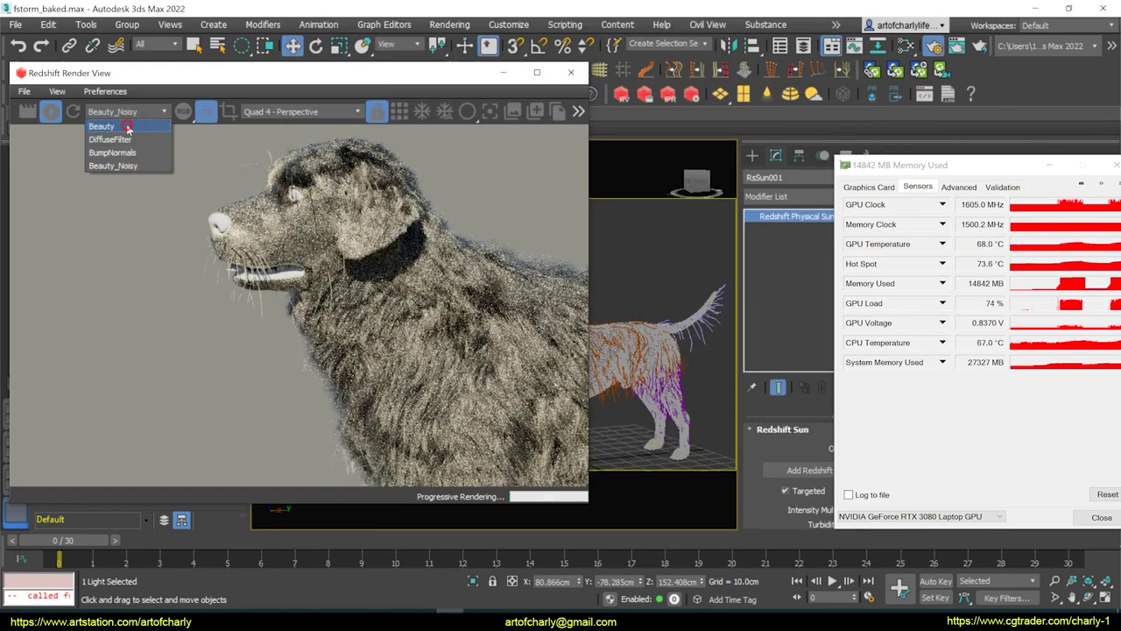
# Display the Beauty pass of the dog in the Redshift Render View and reframe the perspective view
pyautogui.click(129, 126)
pyautogui.moveTo(686, 325); pyautogui.dragTo(694, 291, button='middle')
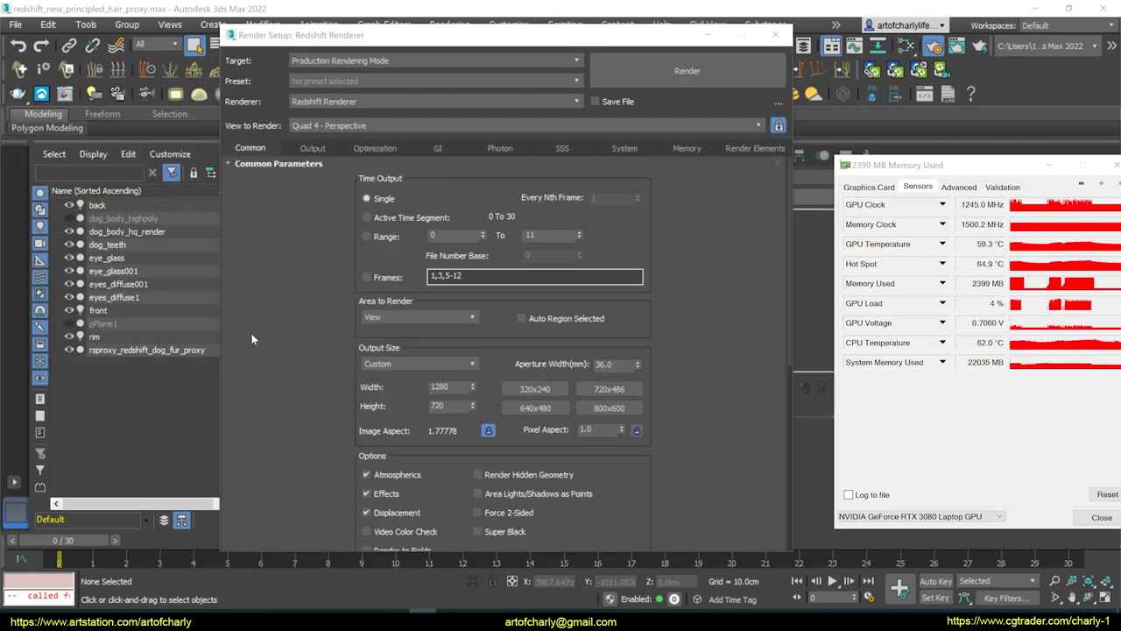
# Turn off Enable OptiX RT On Supported GPUs in the experimental options of the Redshift renderer's system settings
pyautogui.moveTo(494, 38); pyautogui.dragTo(439, 23)
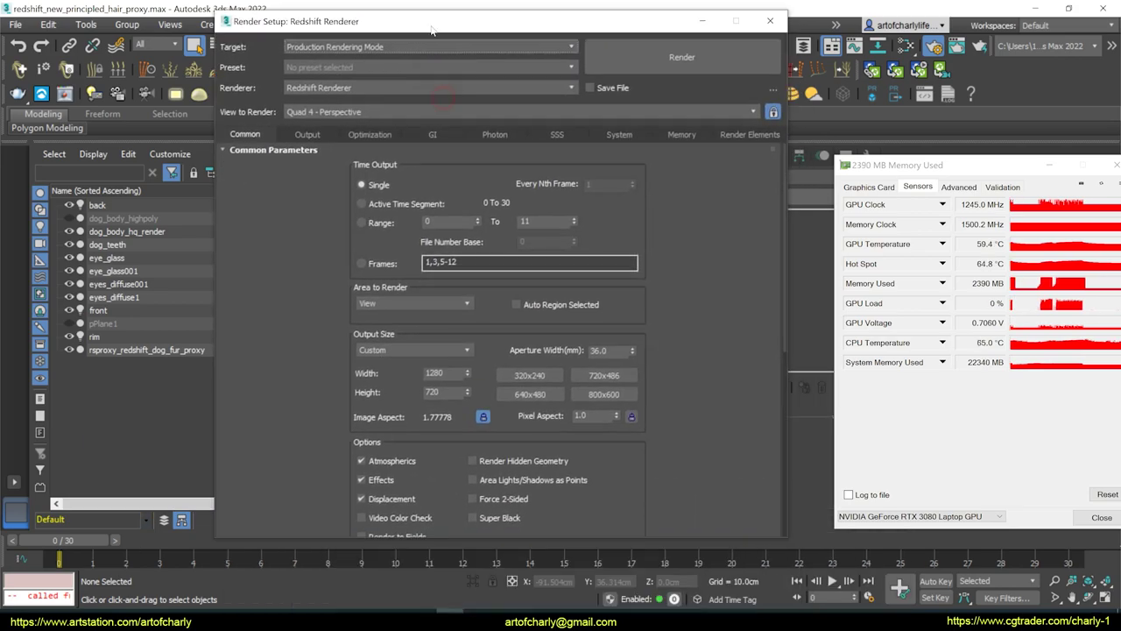
pyautogui.click(501, 137)
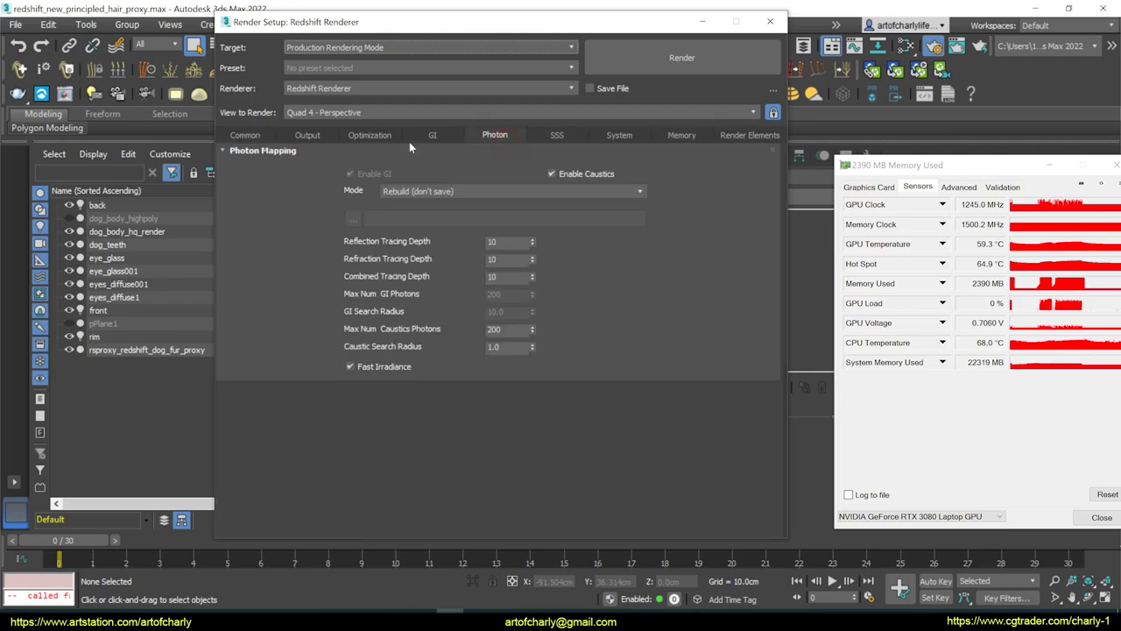
pyautogui.click(386, 136)
pyautogui.click(438, 137)
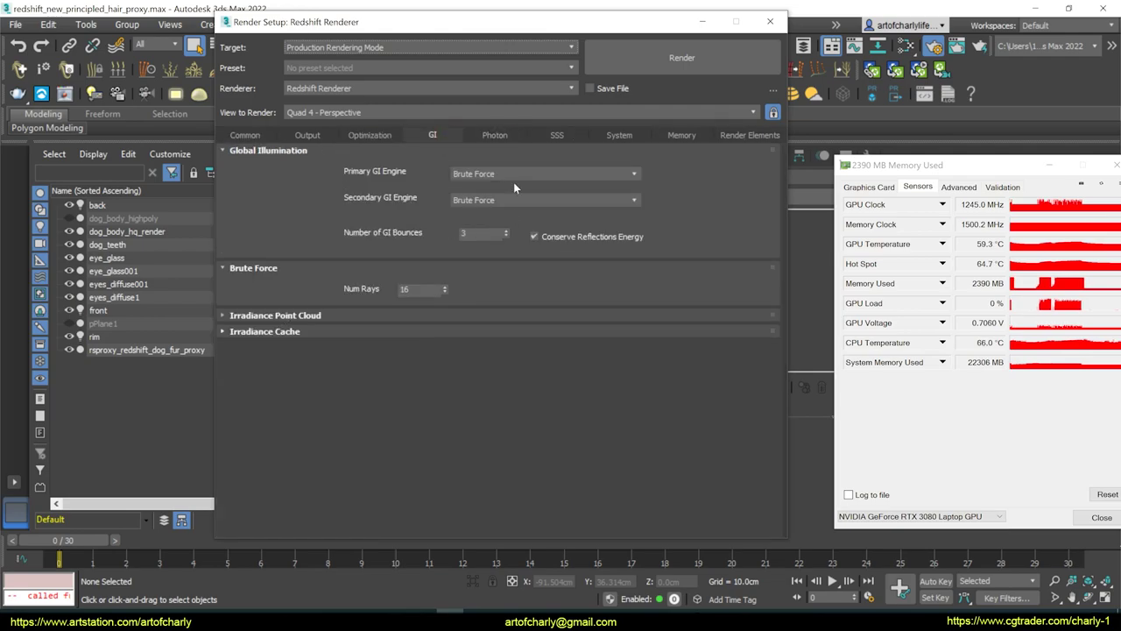
pyautogui.click(506, 135)
pyautogui.click(561, 136)
pyautogui.click(634, 136)
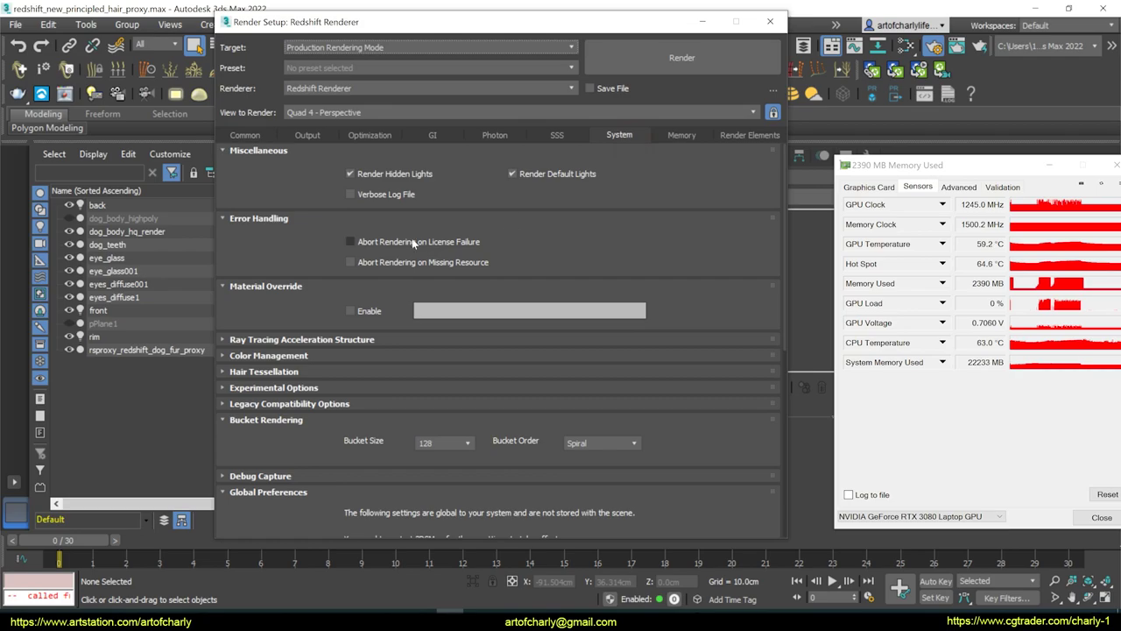
pyautogui.click(279, 389)
pyautogui.moveTo(299, 456); pyautogui.dragTo(301, 351)
pyautogui.scroll(-2, 301, 350)
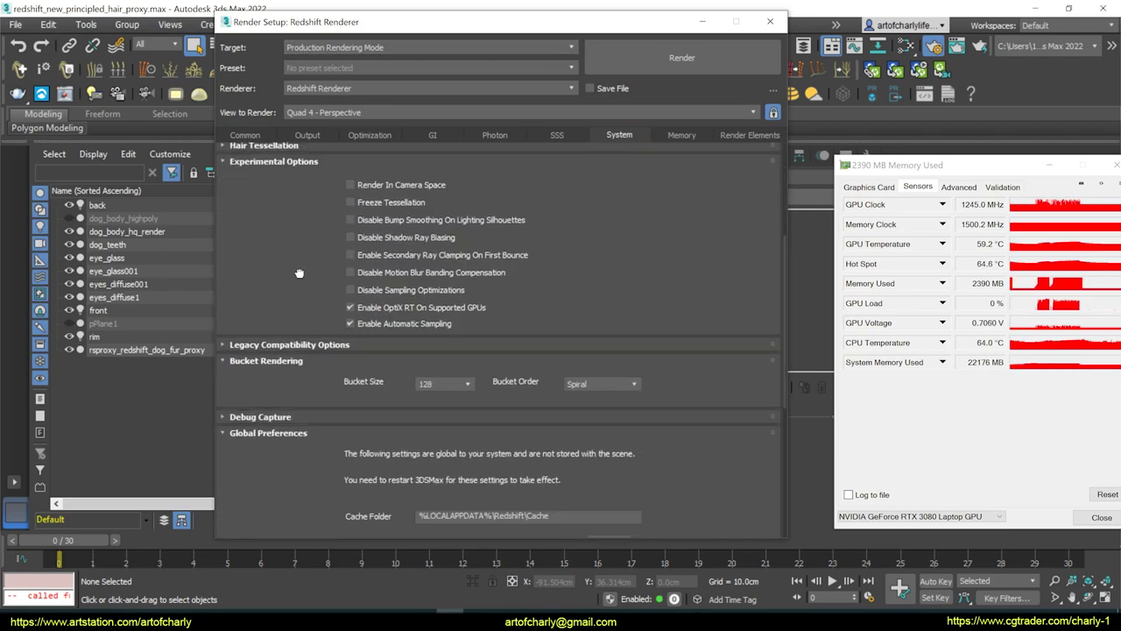
pyautogui.click(255, 137)
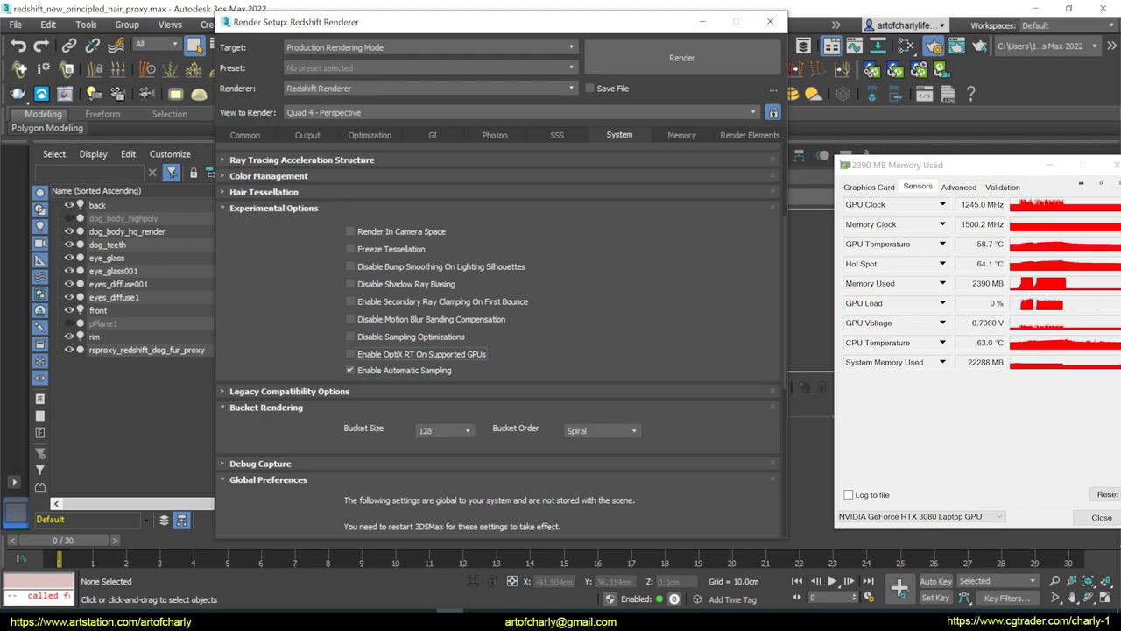
# Render the perspective view of the dog with Redshift and save the result as a snapshot named rtx_off
pyautogui.click(658, 60)
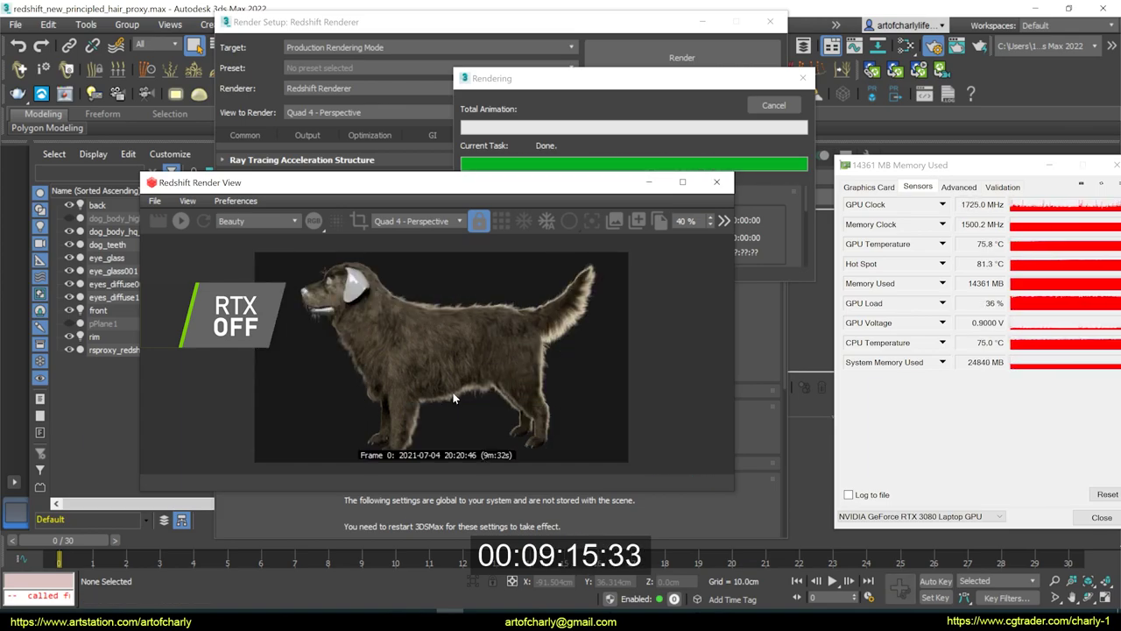
pyautogui.click(636, 224)
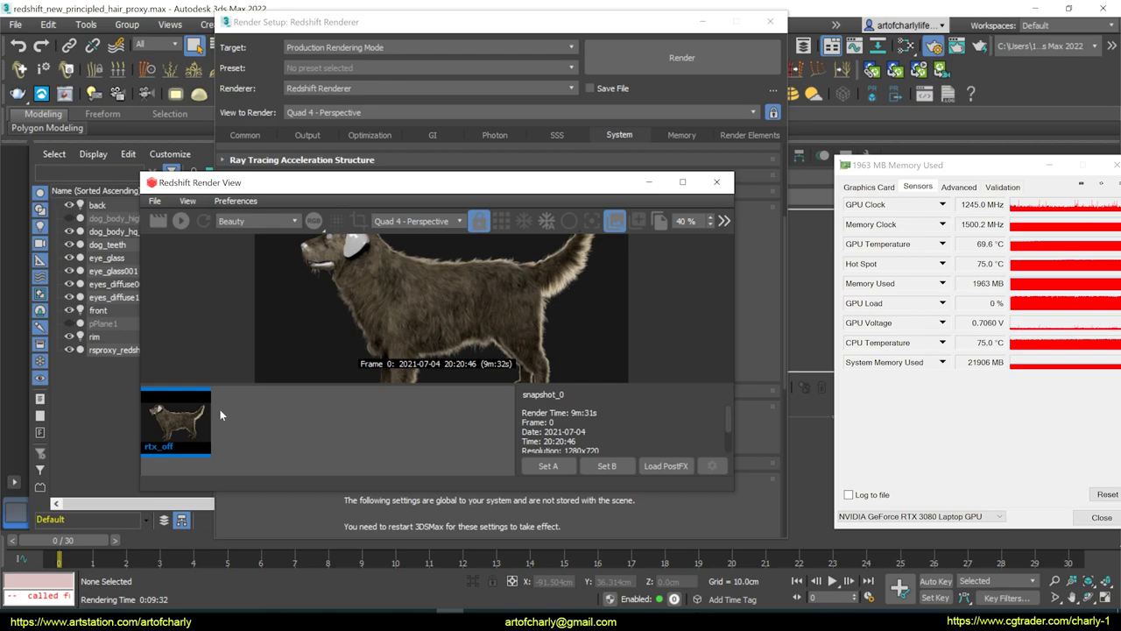
# Re-enable OptiX RT On Supported GPUs in the Redshift experimental options and render the dog again
pyautogui.click(443, 22)
pyautogui.click(350, 354)
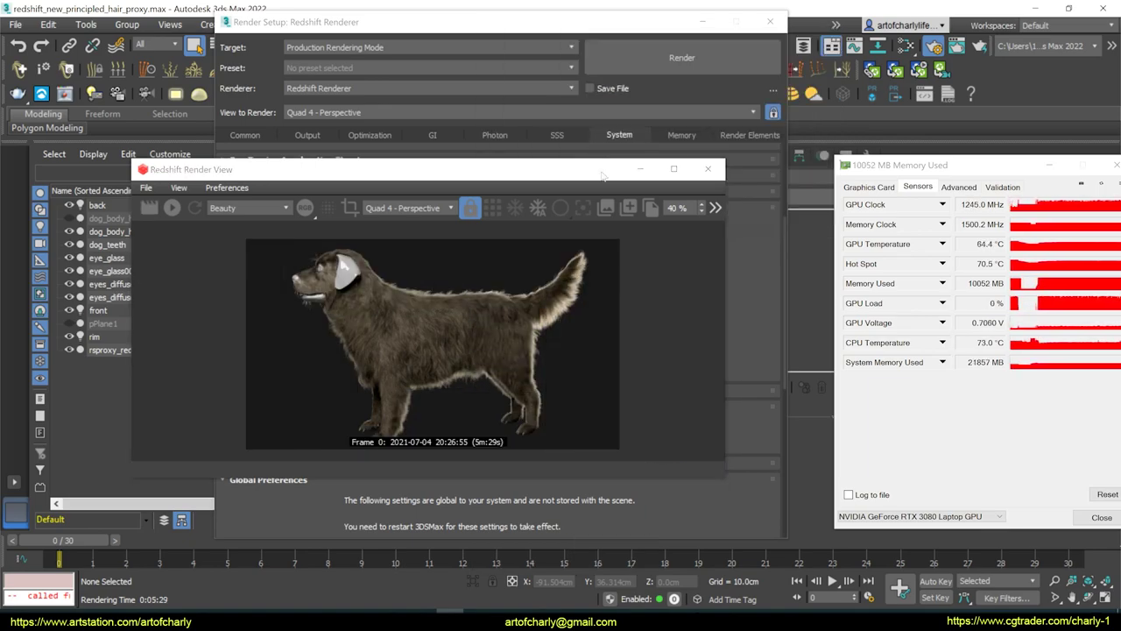
# Save the new dog render as a snapshot in the Redshift Render View and name it rtx_on
pyautogui.click(606, 208)
pyautogui.click(630, 209)
pyautogui.doubleClick(172, 436)
pyautogui.write('rtx_on')
pyautogui.press('Return')
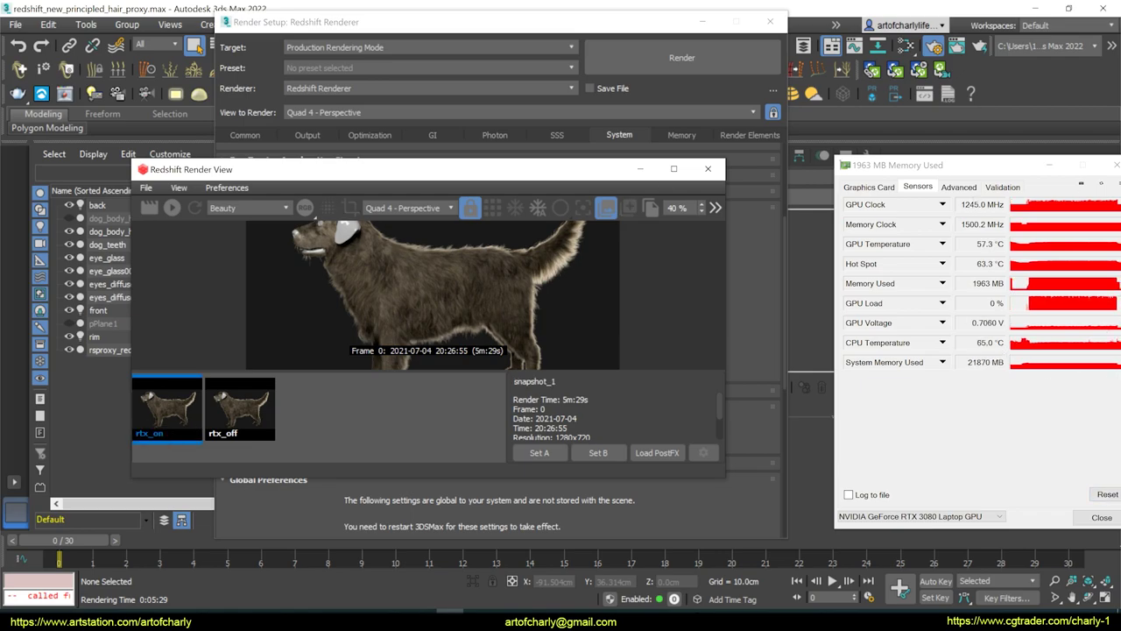
# Select the rtx_off snapshot and read its render time for comparison with the rtx_on snapshot
pyautogui.click(257, 408)
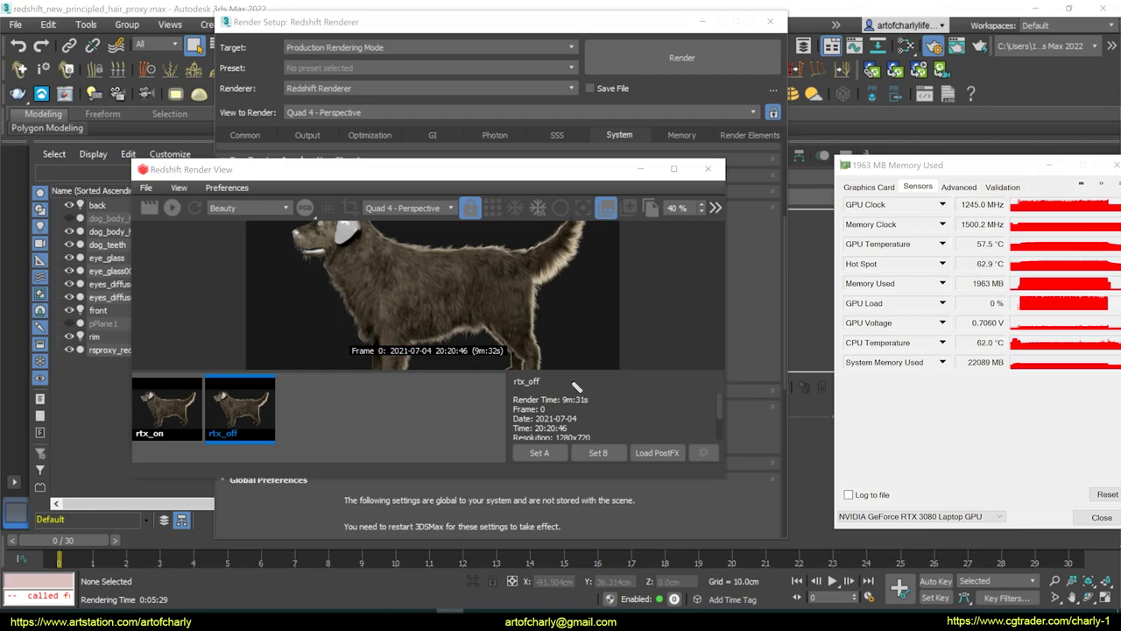
pyautogui.moveTo(557, 407); pyautogui.dragTo(605, 409)
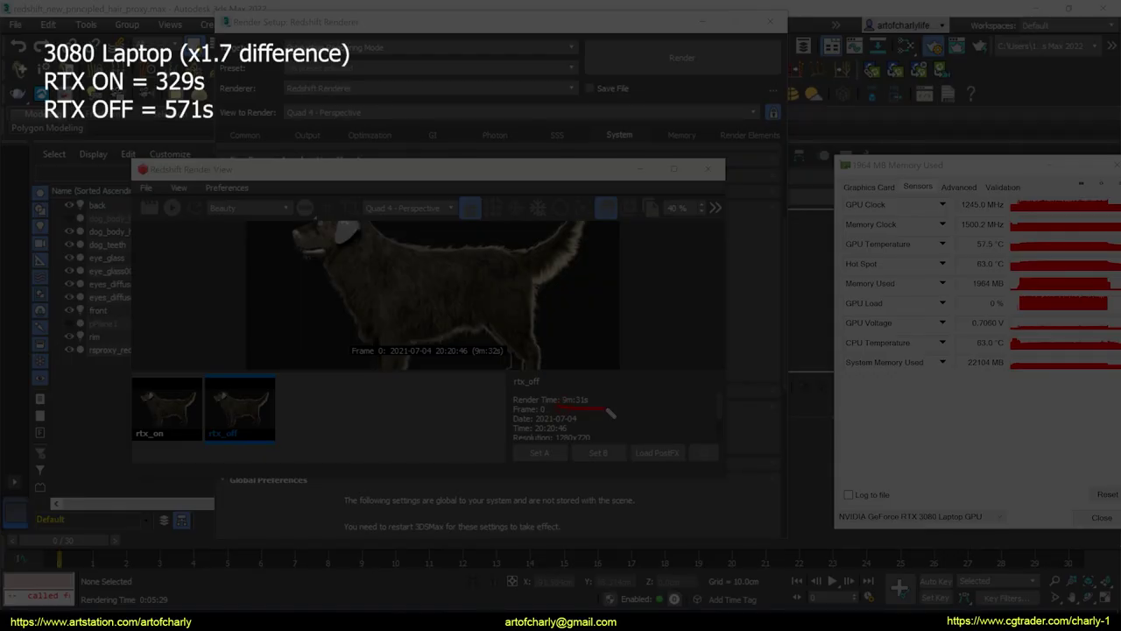
pyautogui.moveTo(606, 395)
pyautogui.mouseDown()
pyautogui.moveTo(606, 378)
pyautogui.moveTo(593, 378)
pyautogui.mouseUp()
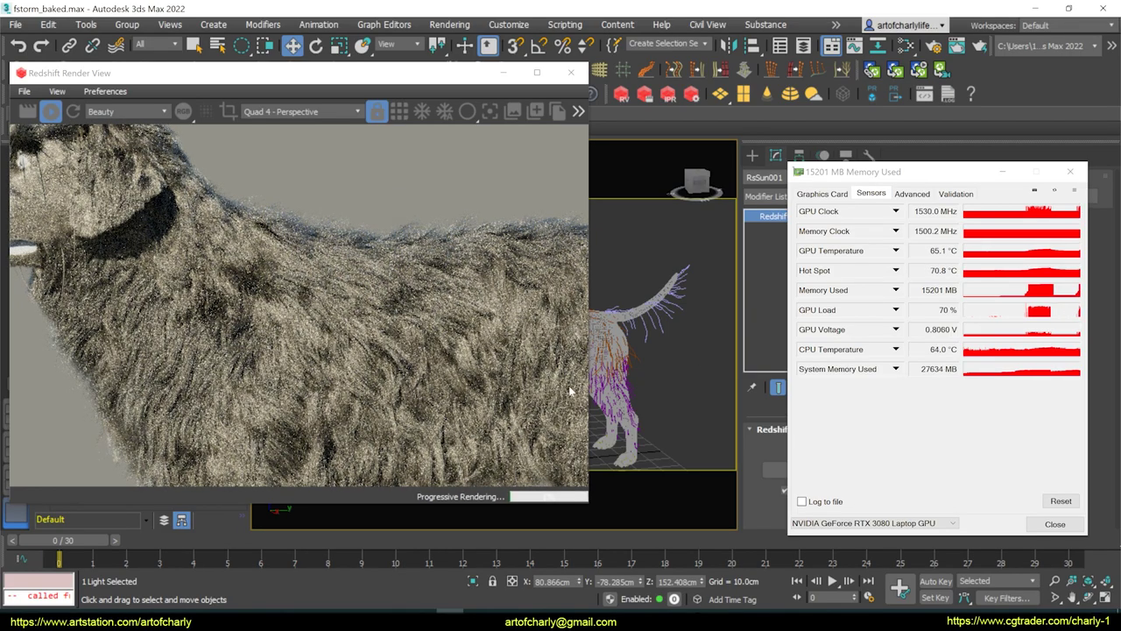
# Show the Beauty pass instead of Beauty_Noisy for the dog in fstorm_baked.max, viewing its head and chest in the live render
pyautogui.keyDown('alt'); pyautogui.moveTo(627, 362); pyautogui.dragTo(671, 366, button='middle'); pyautogui.keyUp('alt')
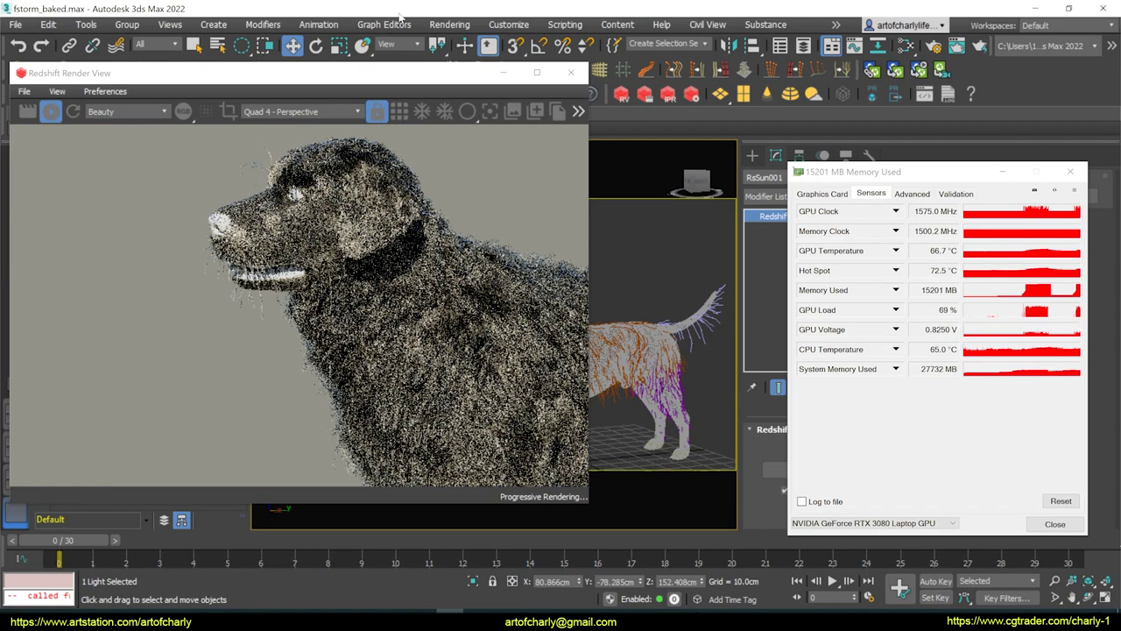
pyautogui.click(450, 24)
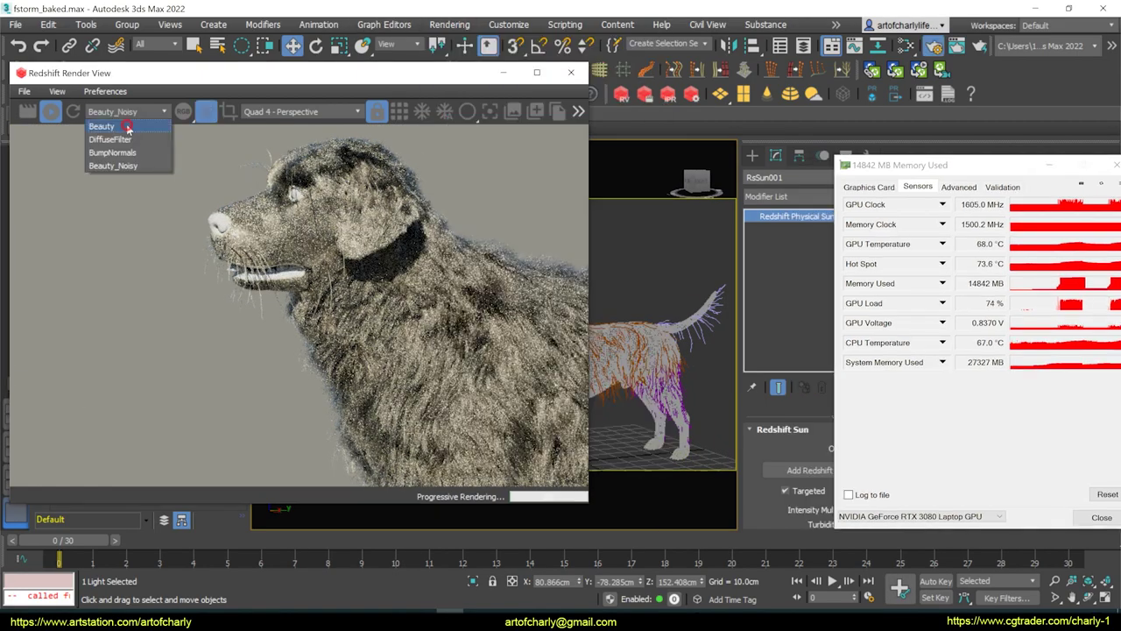
pyautogui.click(128, 128)
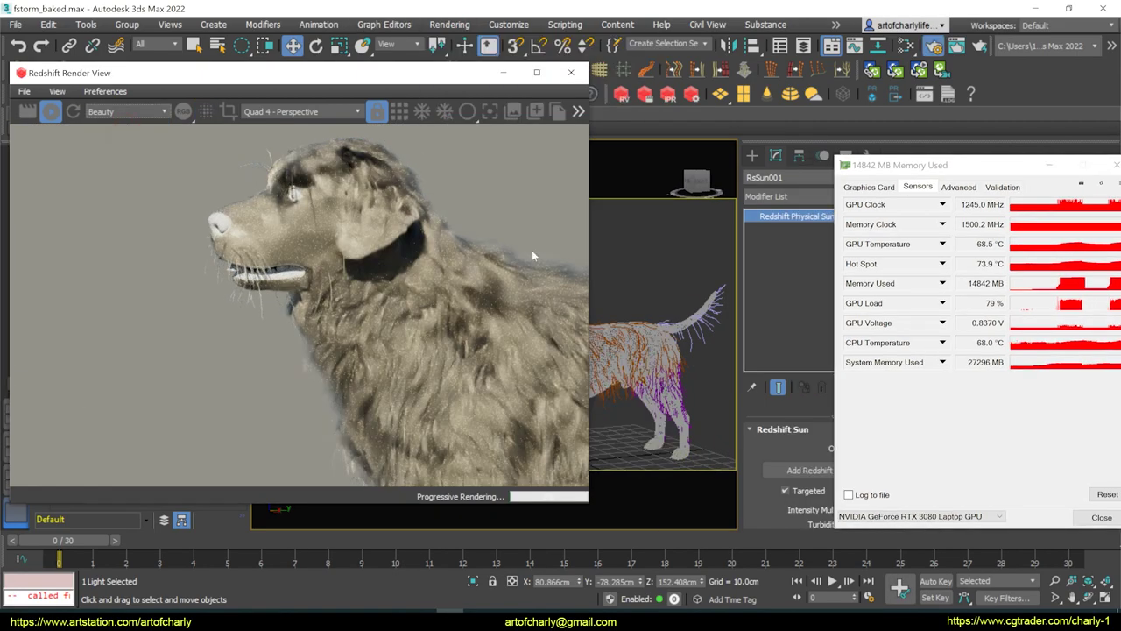
pyautogui.moveTo(654, 354); pyautogui.dragTo(690, 289, button='middle')
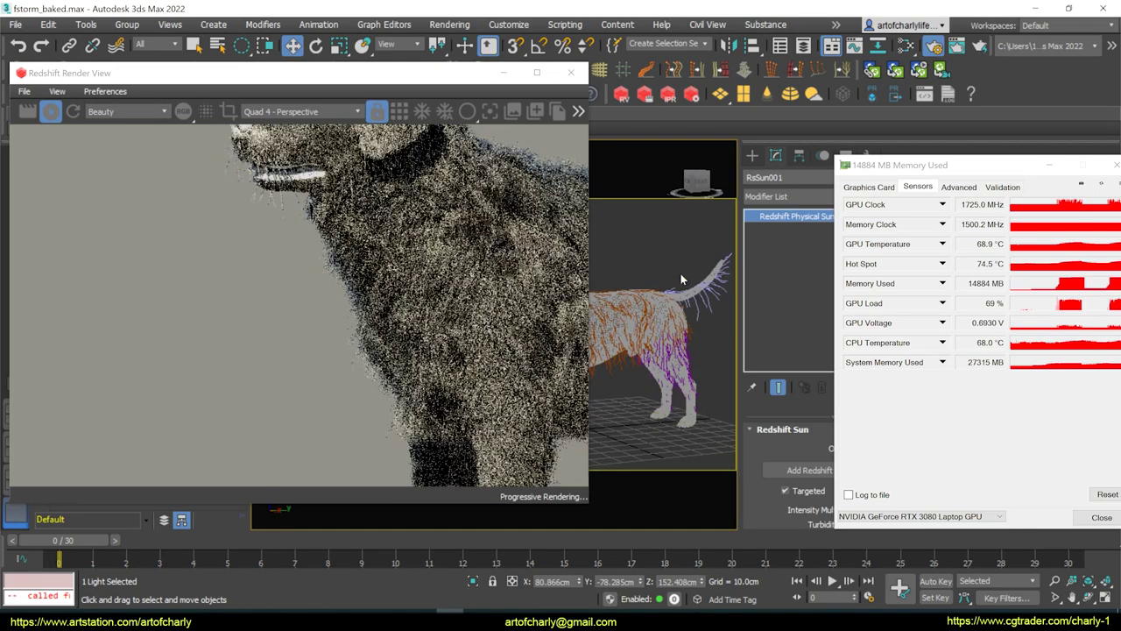